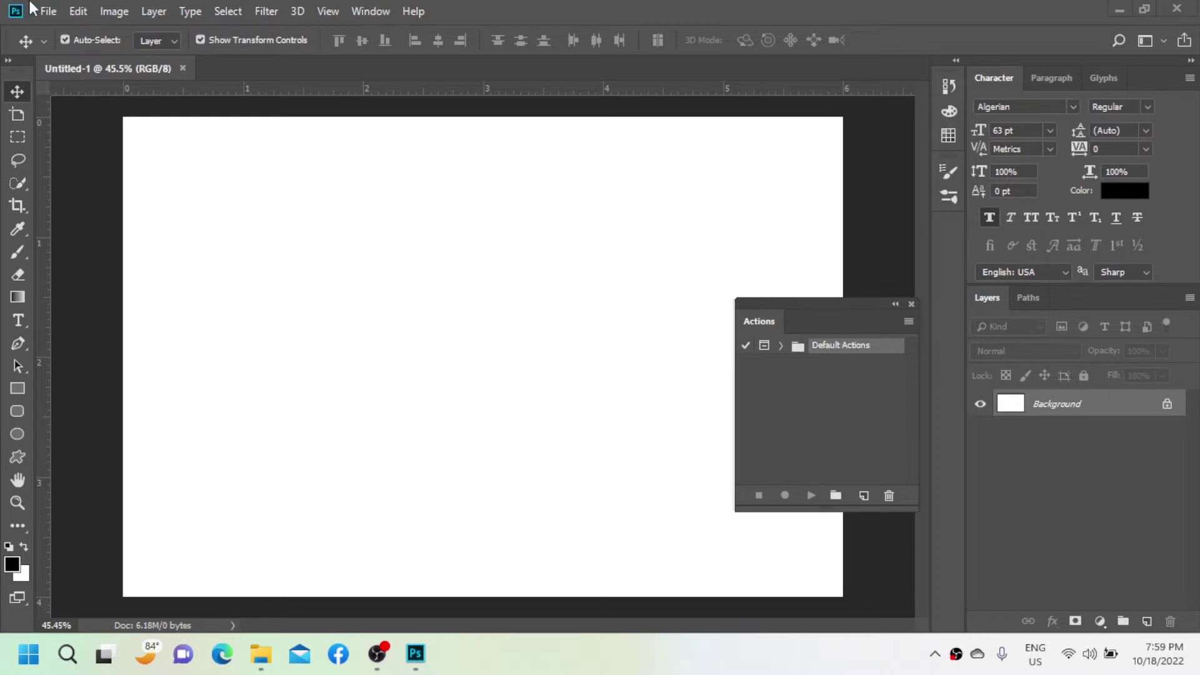
# Reshow the Actions panel from the Window menu and move it up over the canvas.
pyautogui.scroll(-2, 430, 270)
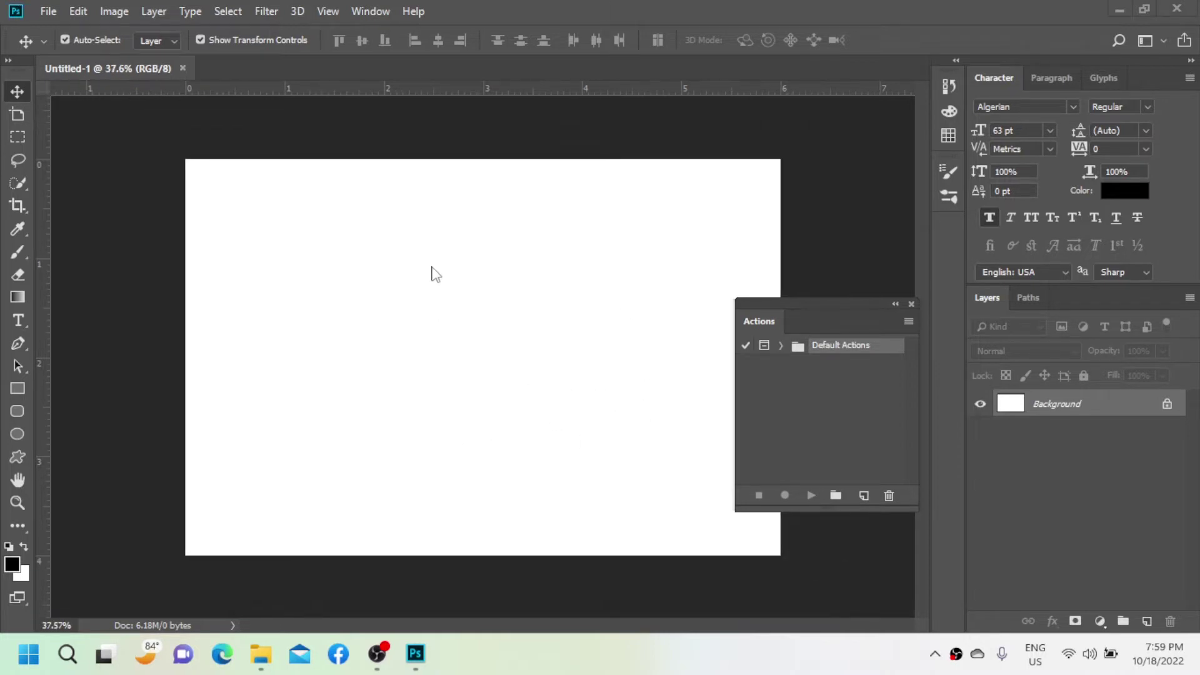
pyautogui.scroll(1, 435, 271)
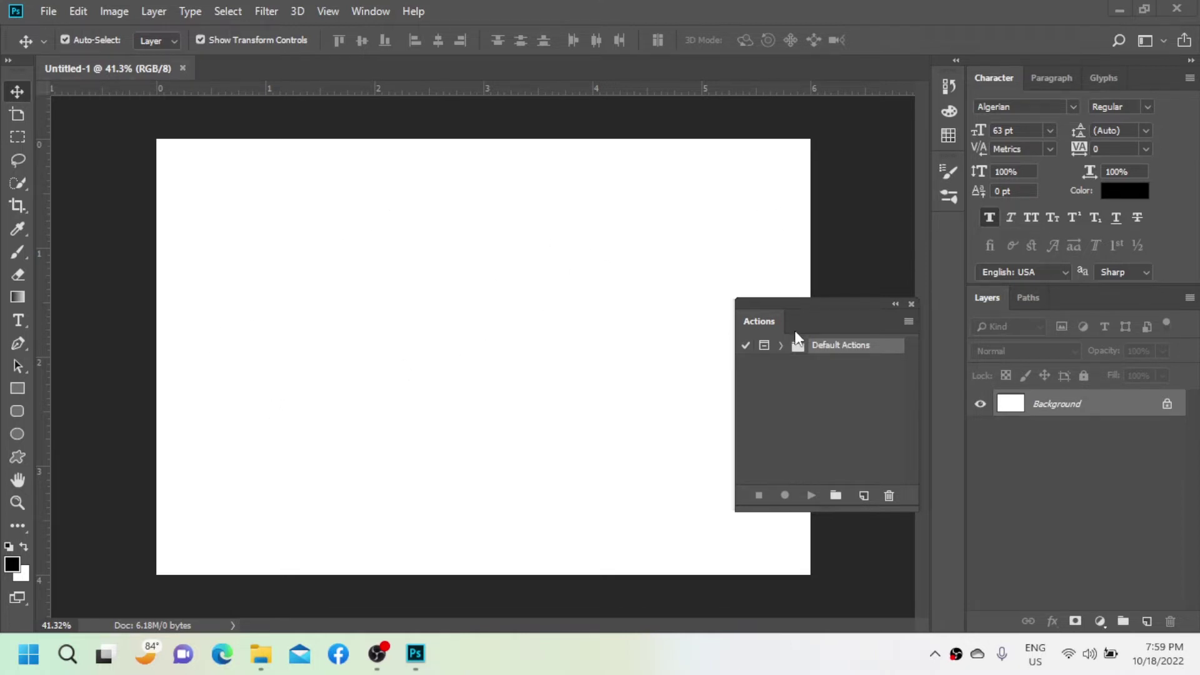
pyautogui.click(365, 11)
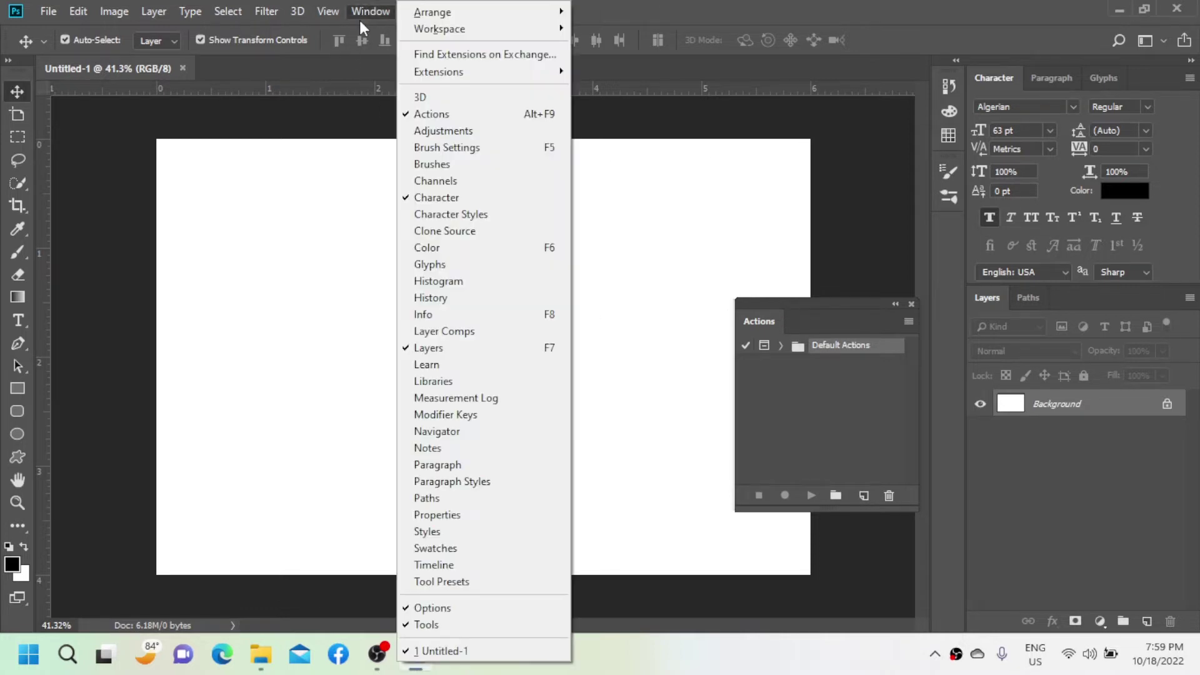
pyautogui.click(488, 114)
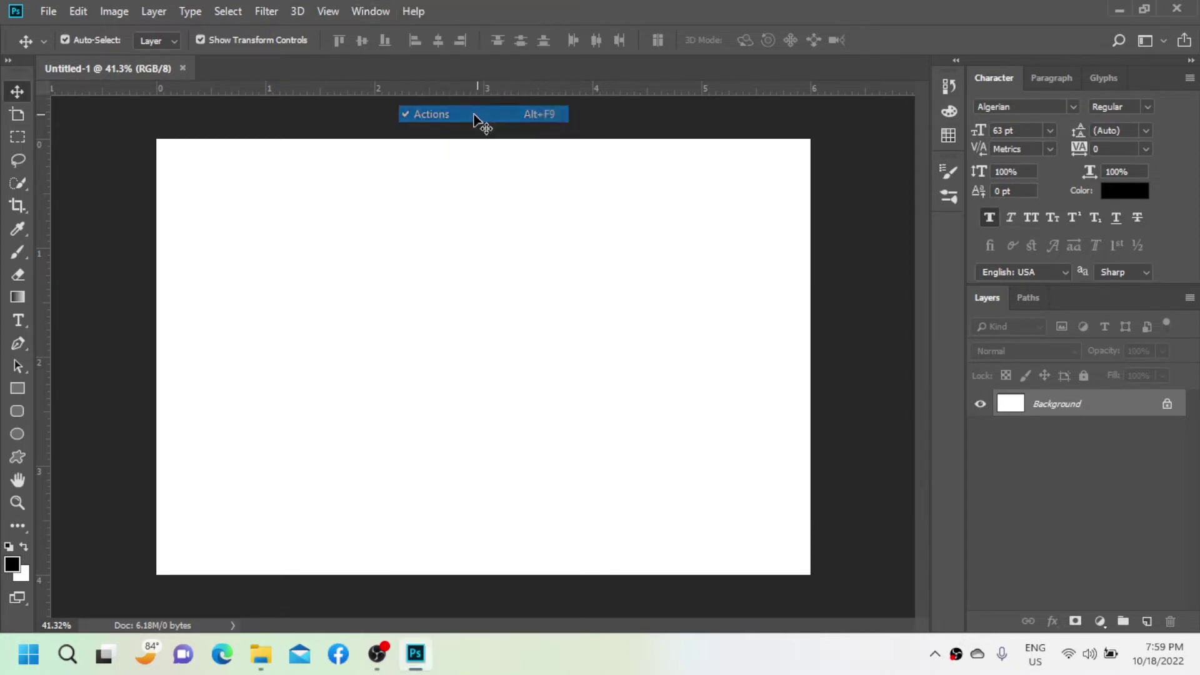
pyautogui.click(375, 11)
pyautogui.click(435, 115)
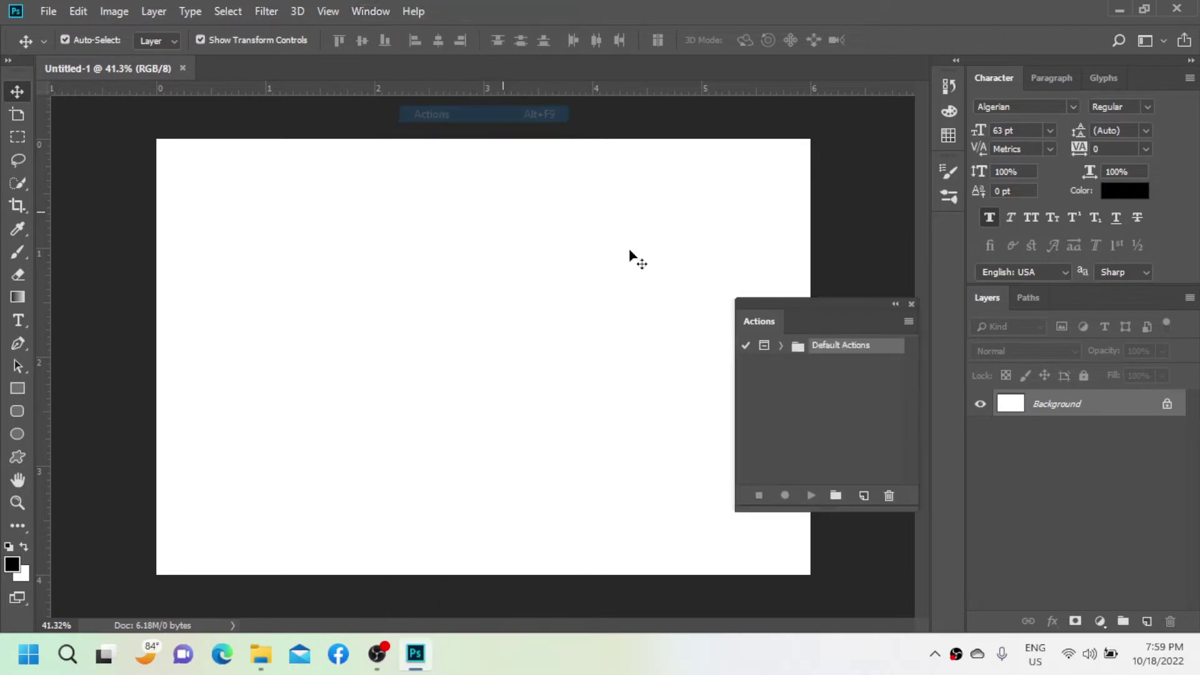
pyautogui.moveTo(825, 311); pyautogui.dragTo(805, 186)
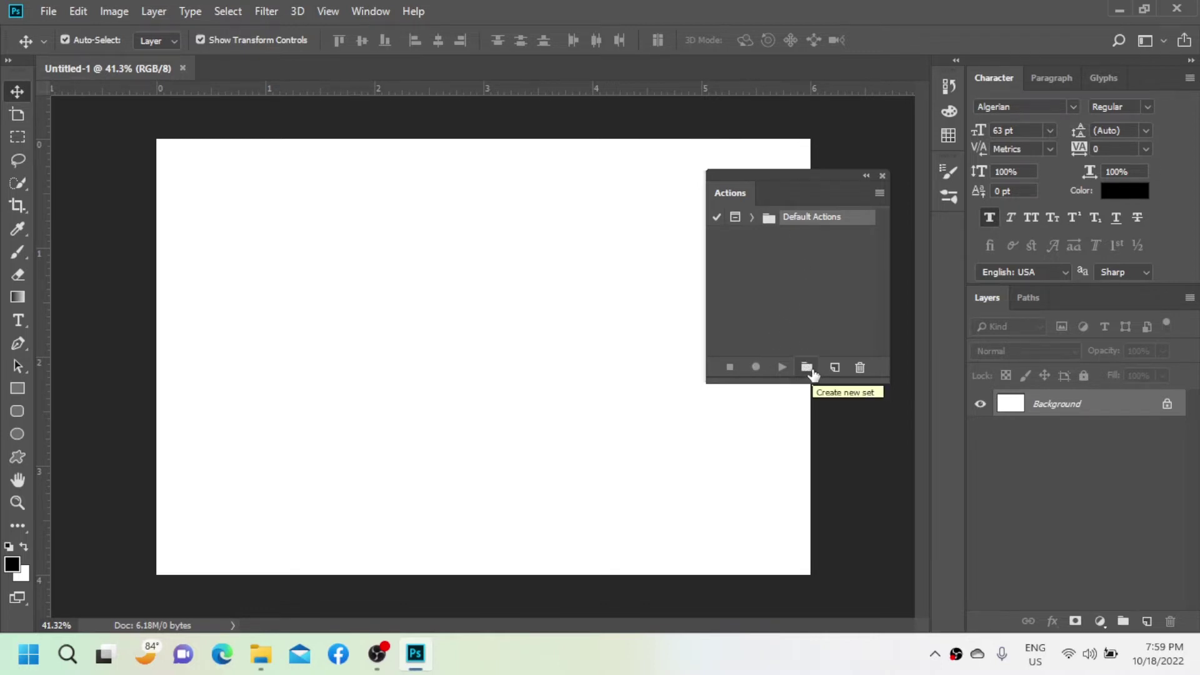
# Create a new action set named 'Passport'.
pyautogui.click(812, 372)
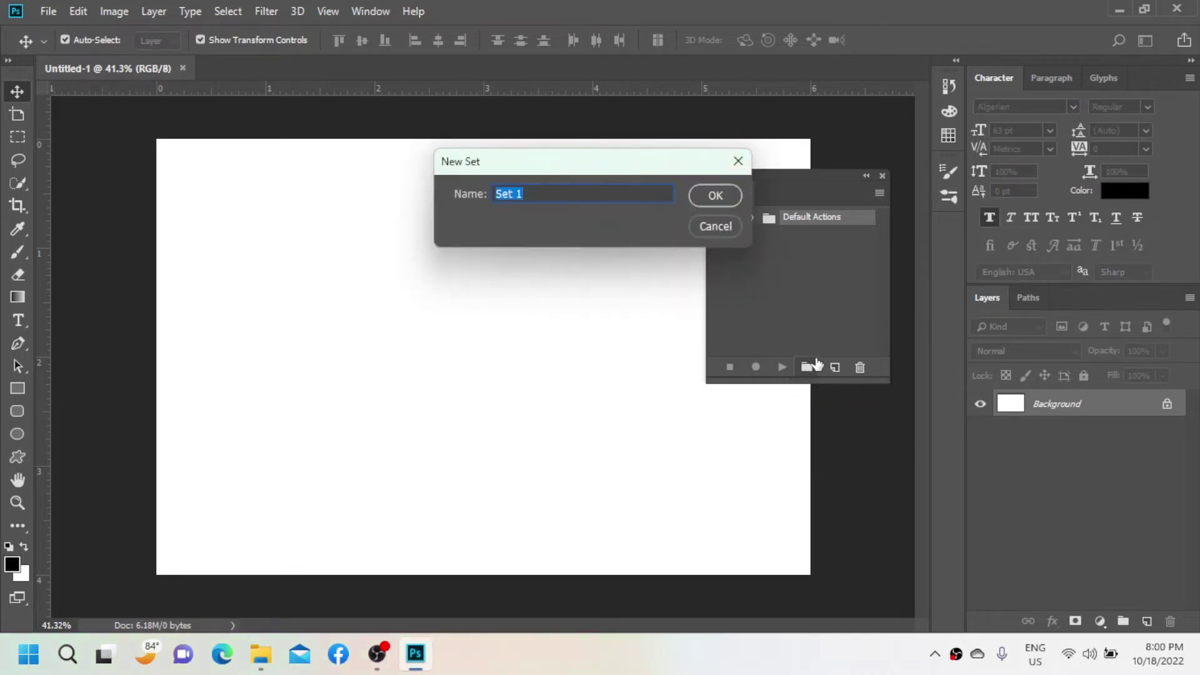
pyautogui.write('Pa')
pyautogui.write('ssport')
pyautogui.click(715, 195)
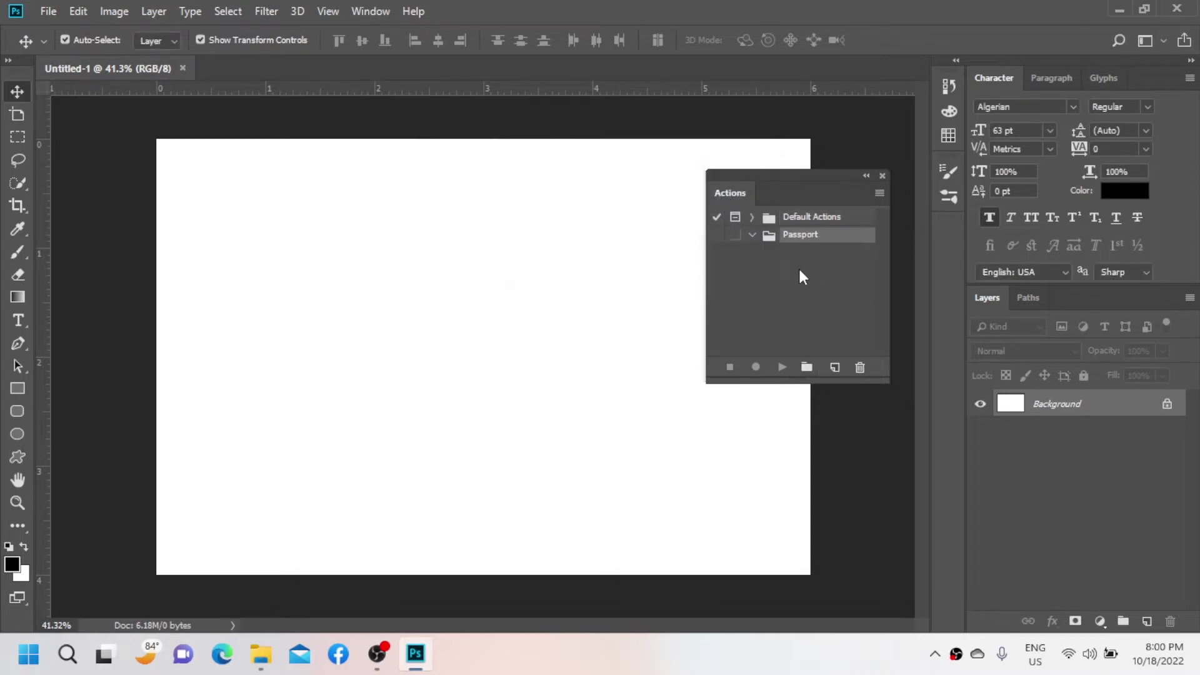
# Create action 'Passport Photo' with function key None and Red colour, and begin recording.
pyautogui.click(834, 369)
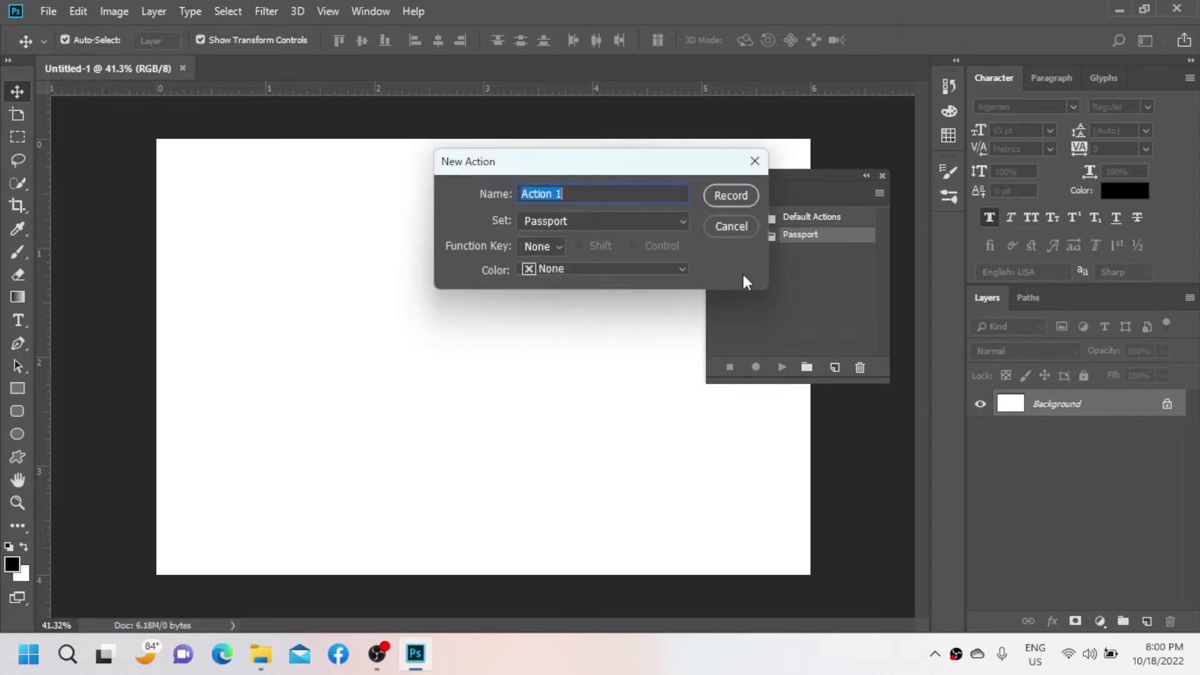
pyautogui.write('Passp')
pyautogui.write('ort ')
pyautogui.write('Photo')
pyautogui.click(551, 244)
pyautogui.click(553, 247)
pyautogui.click(580, 270)
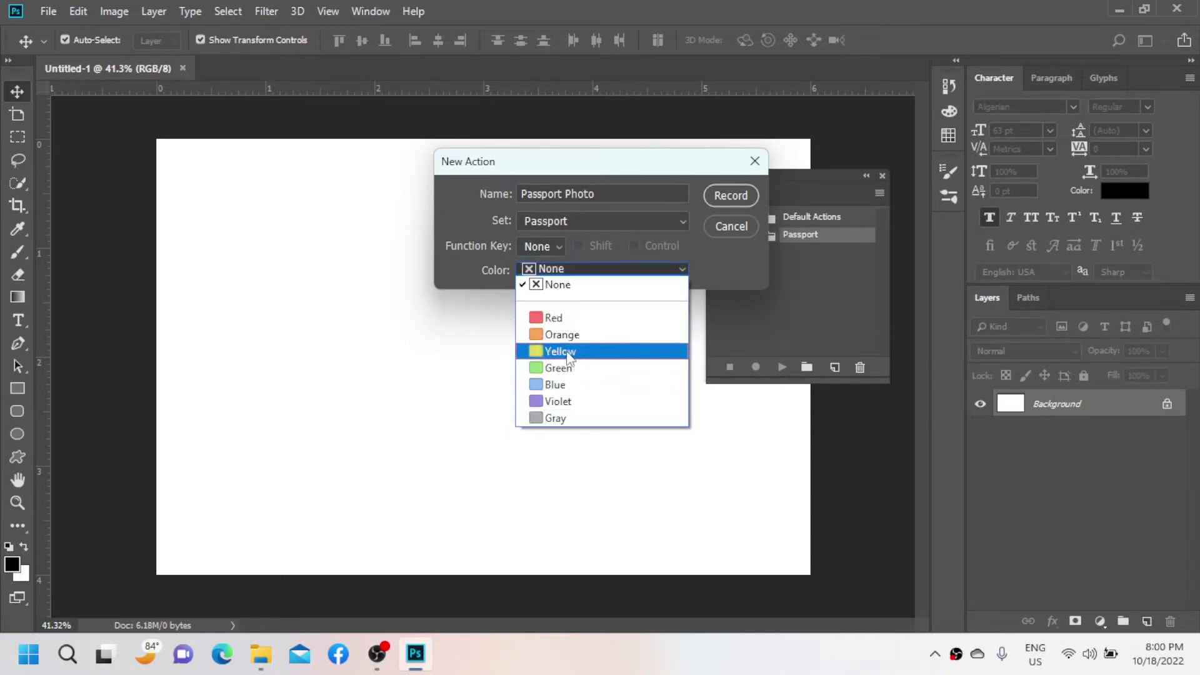
pyautogui.click(547, 319)
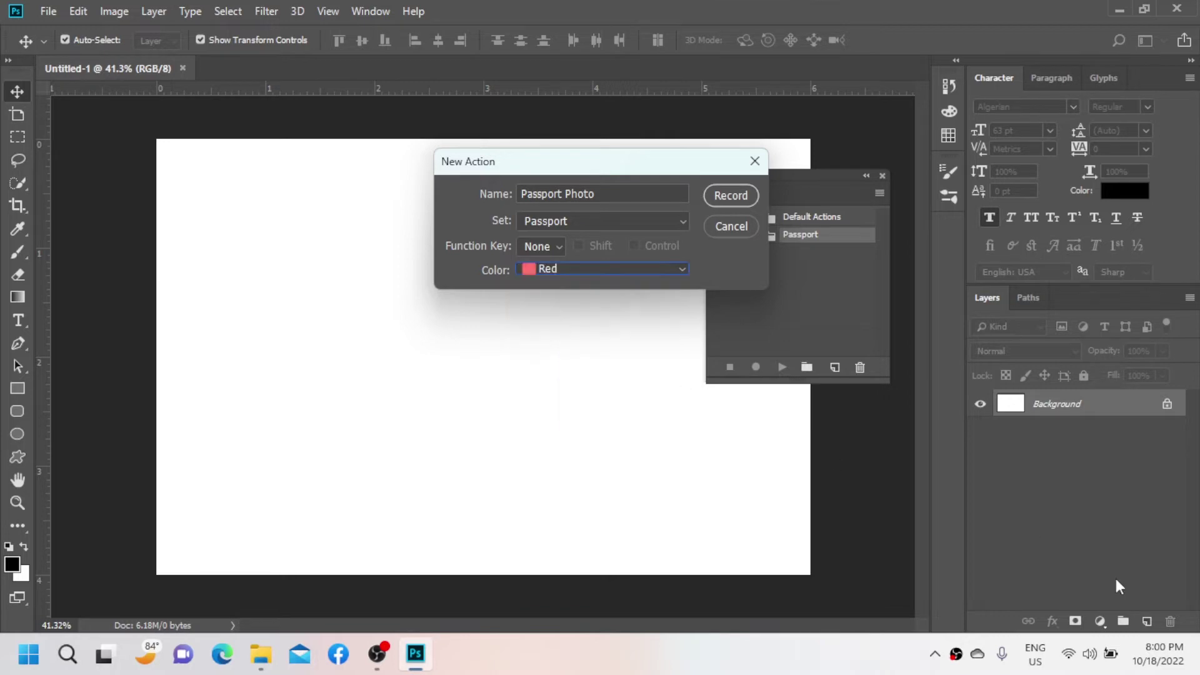
pyautogui.click(746, 199)
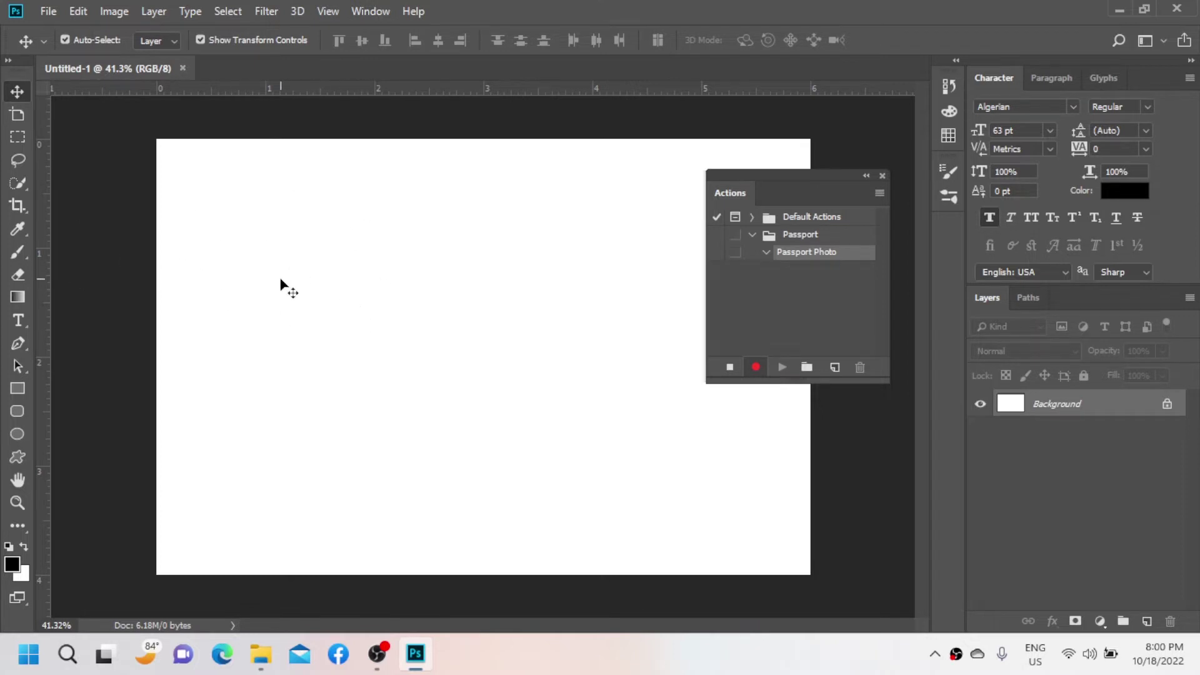
# Create a new document 1 inch wide, 1.2 inches high at 300 ppi.
pyautogui.click(45, 13)
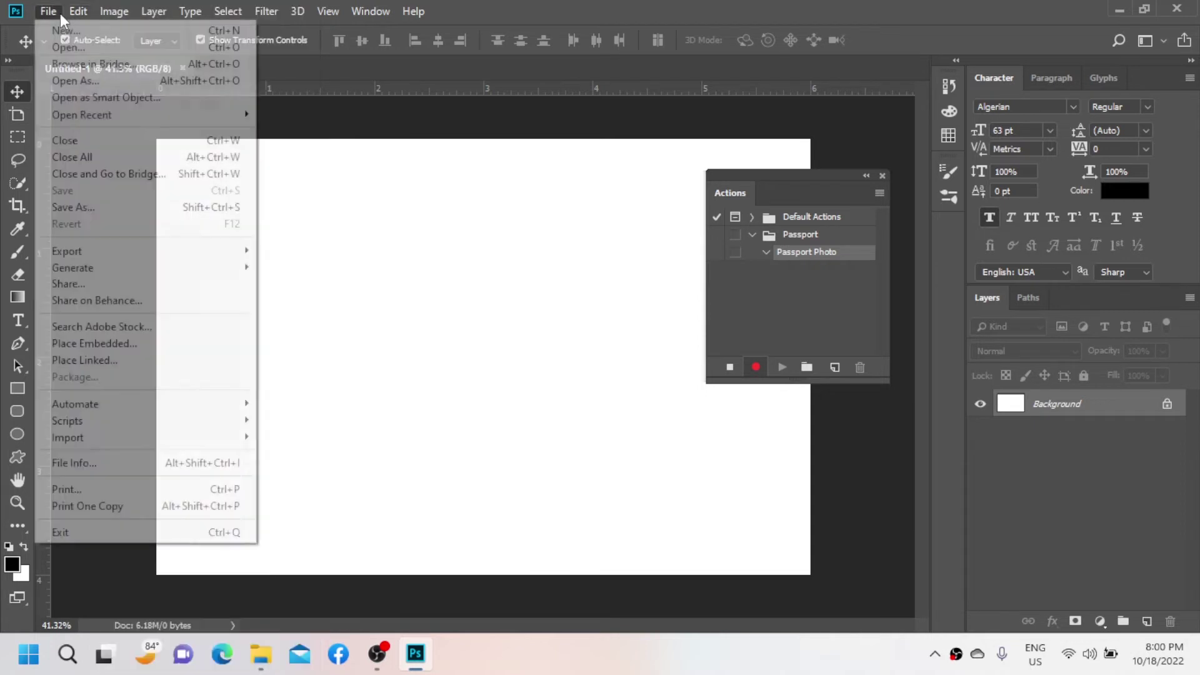
pyautogui.click(68, 29)
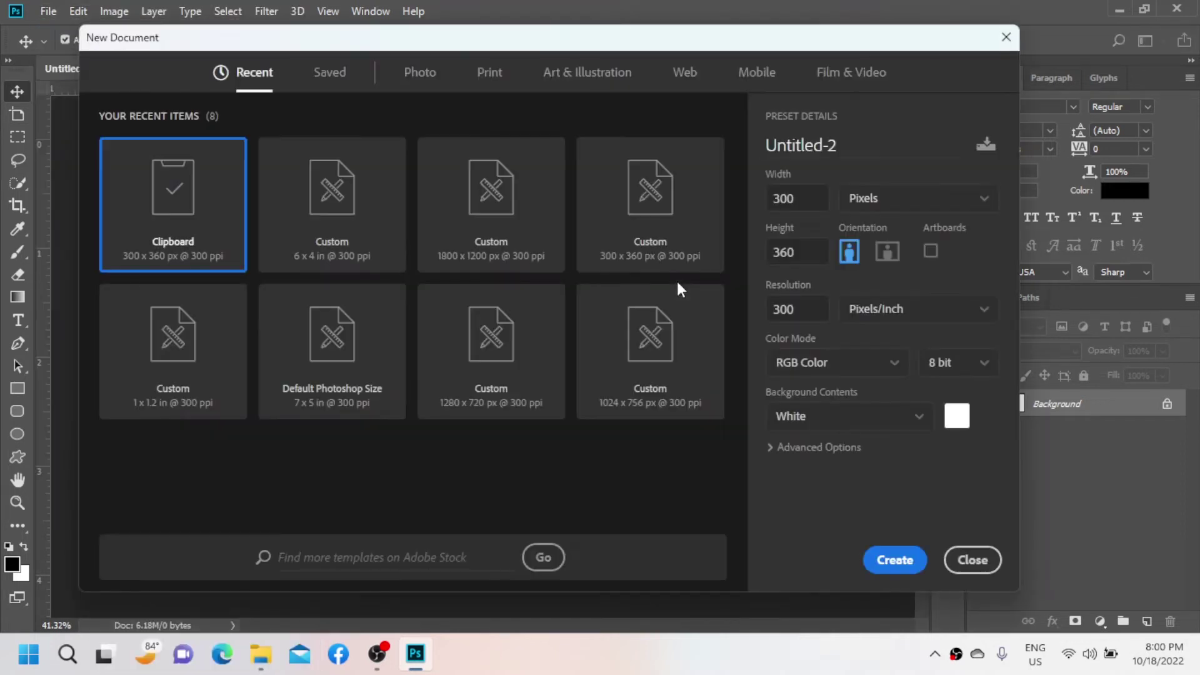
pyautogui.click(866, 199)
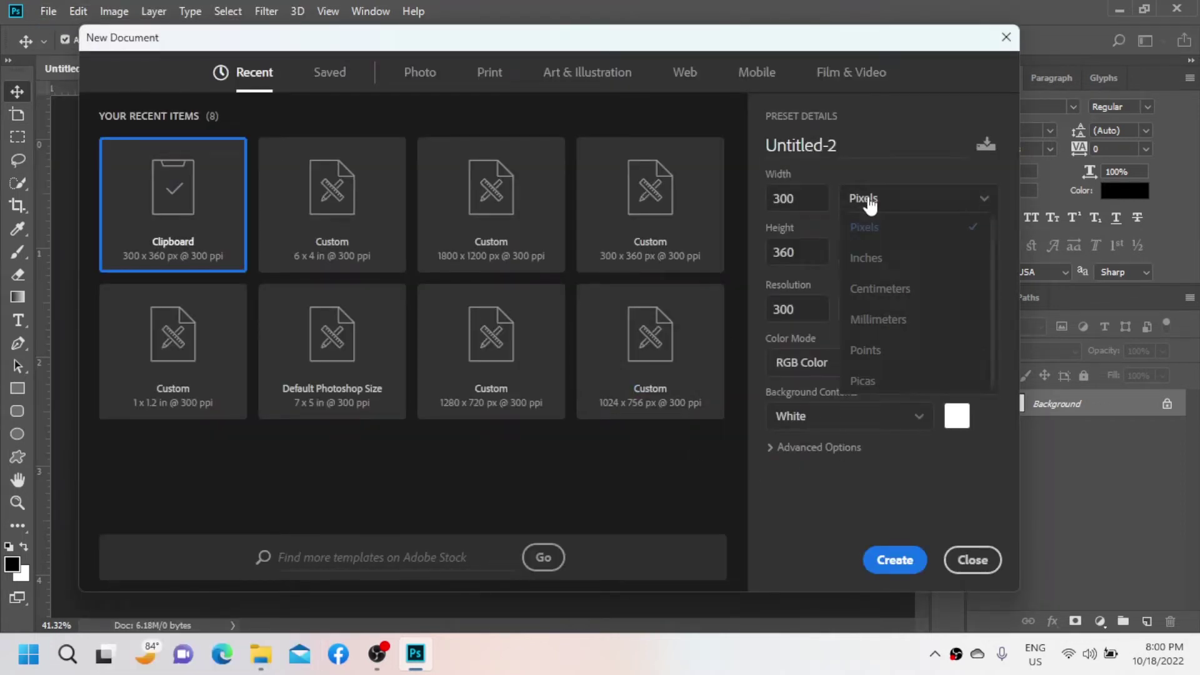
pyautogui.click(869, 258)
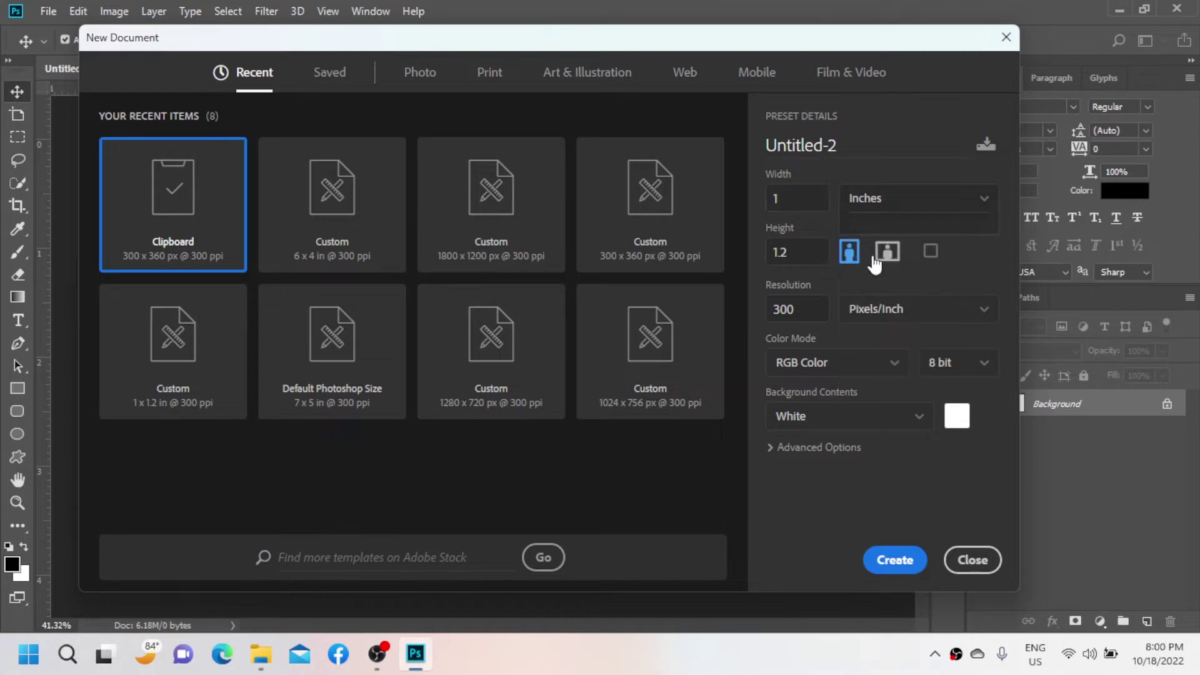
pyautogui.click(811, 200)
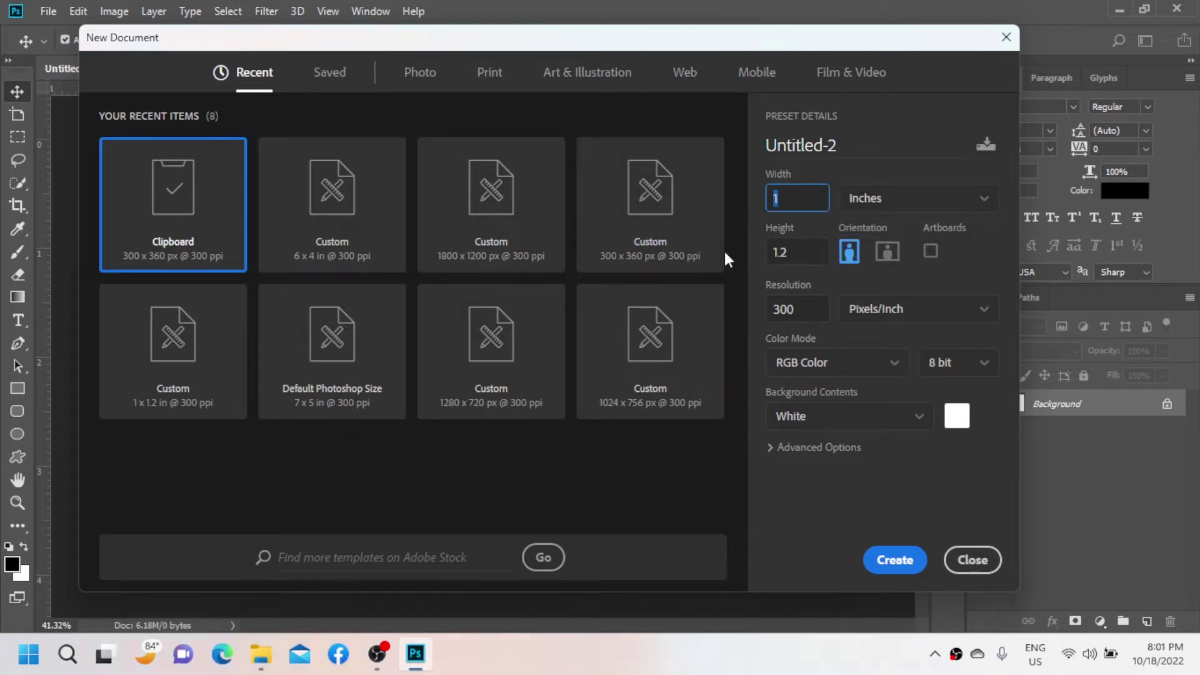
pyautogui.moveTo(816, 257); pyautogui.dragTo(774, 263)
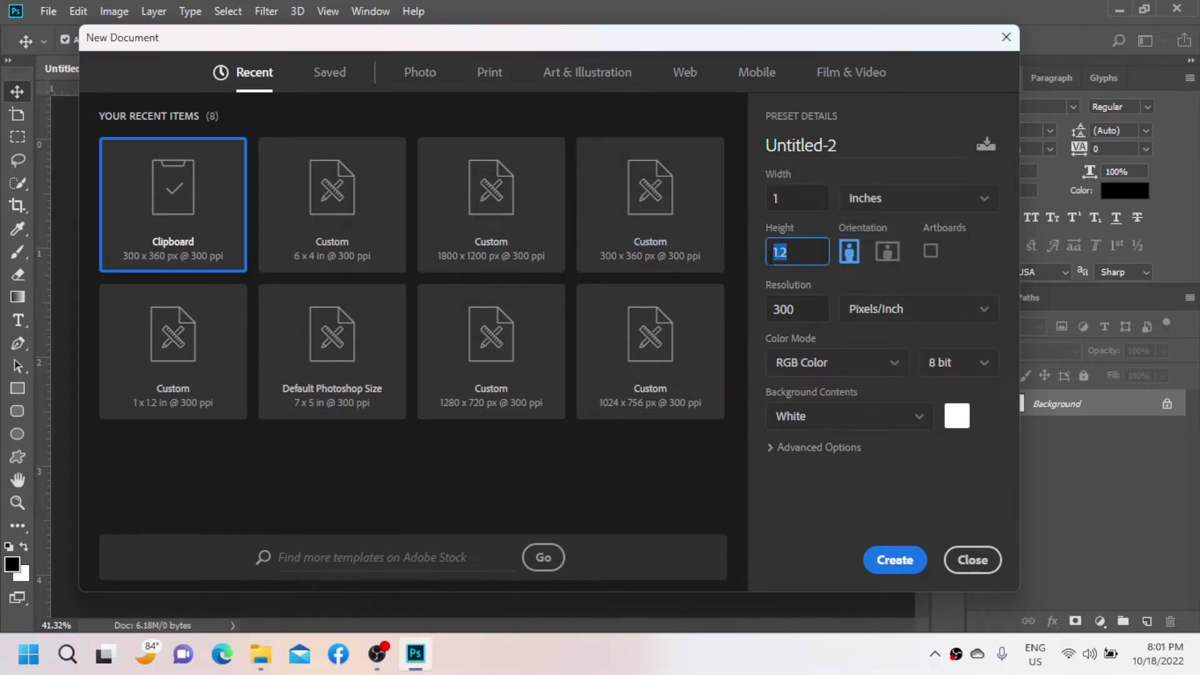
pyautogui.write('1.2')
pyautogui.click(895, 560)
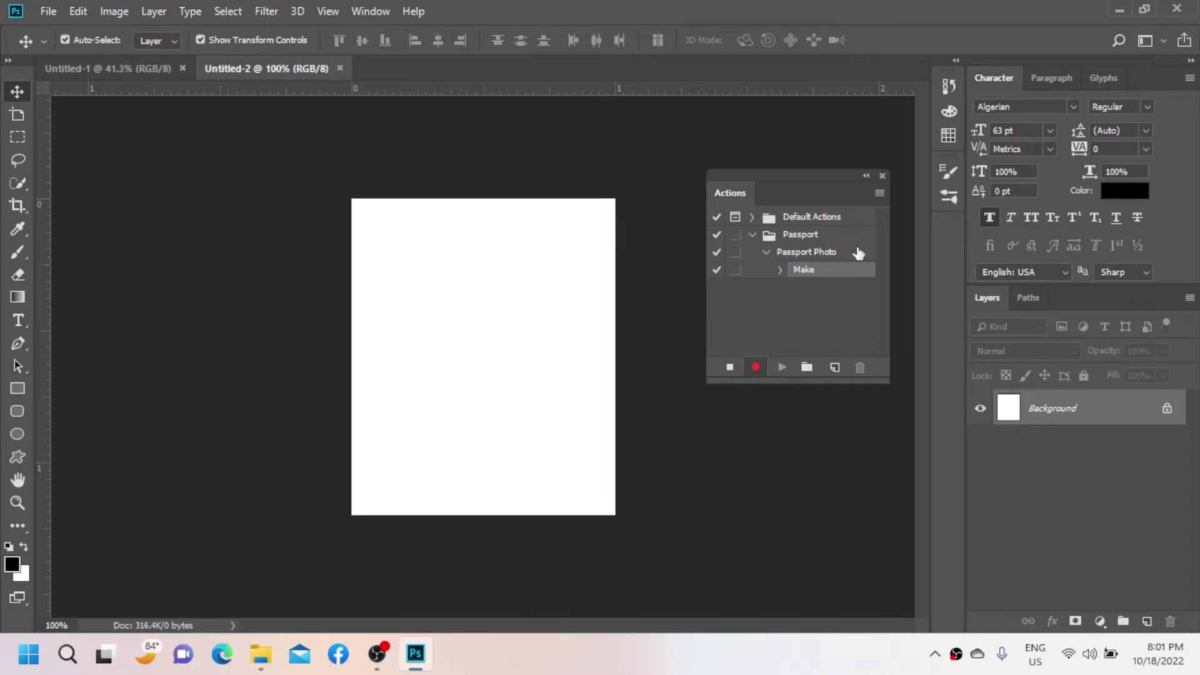
# Insert a Stop step with the message 'Plz' into the Passport Photo action.
pyautogui.click(879, 193)
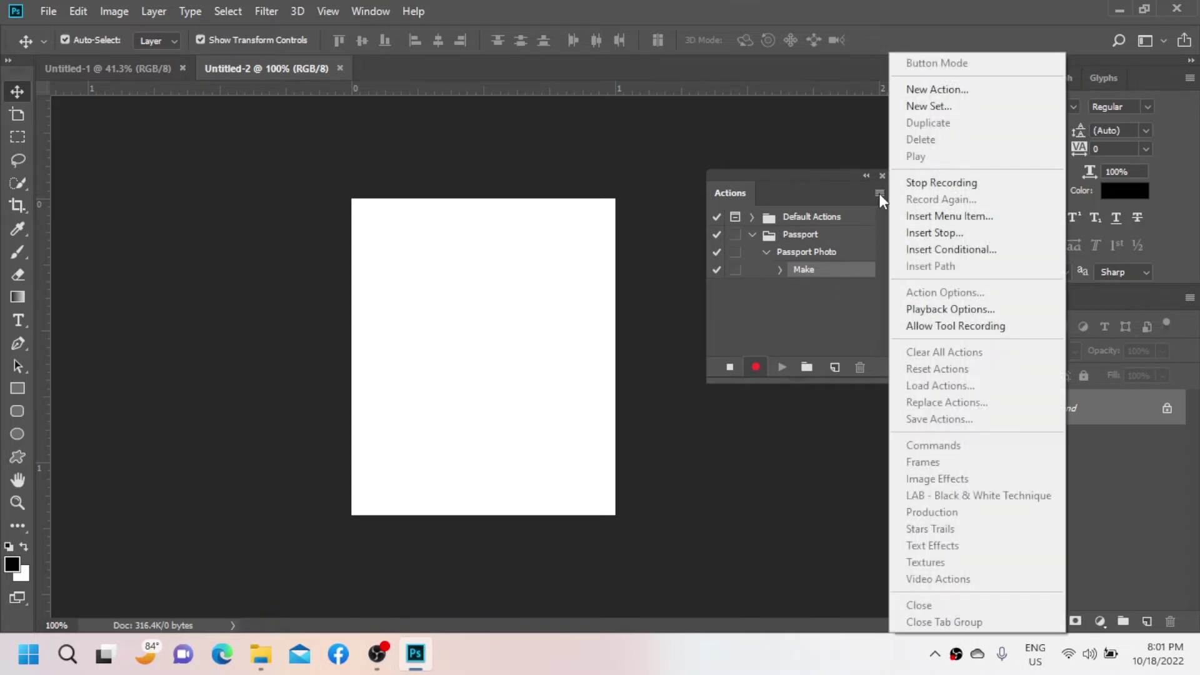
pyautogui.click(925, 233)
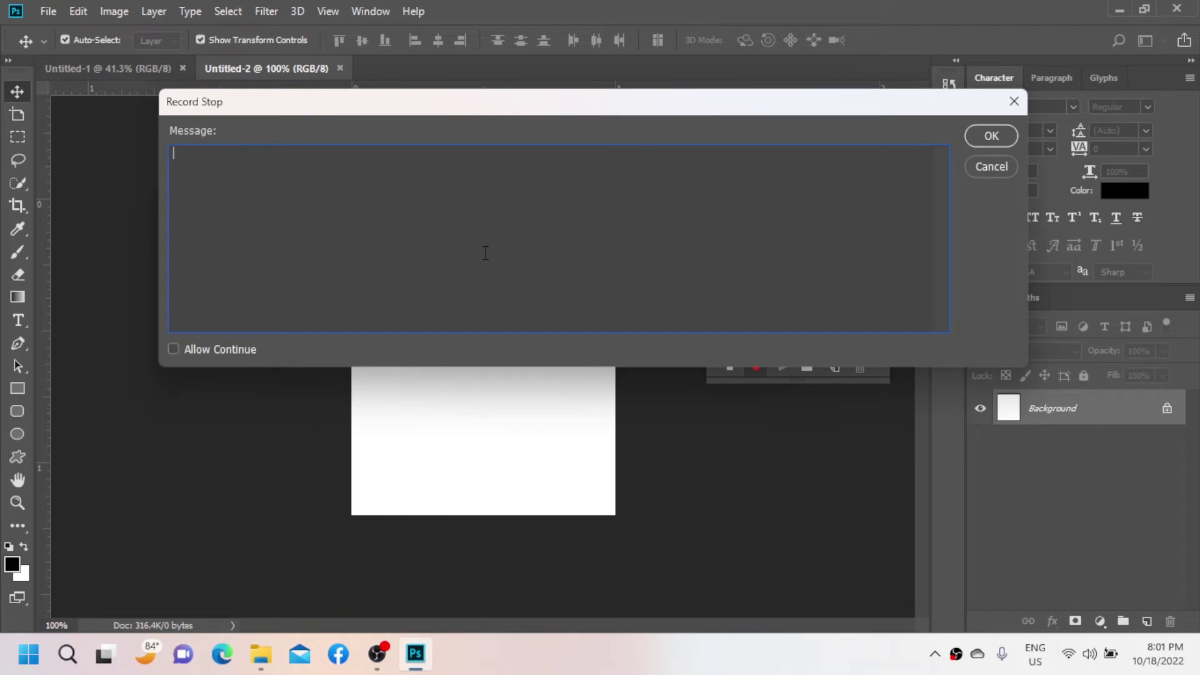
pyautogui.write('Plz')
pyautogui.click(995, 141)
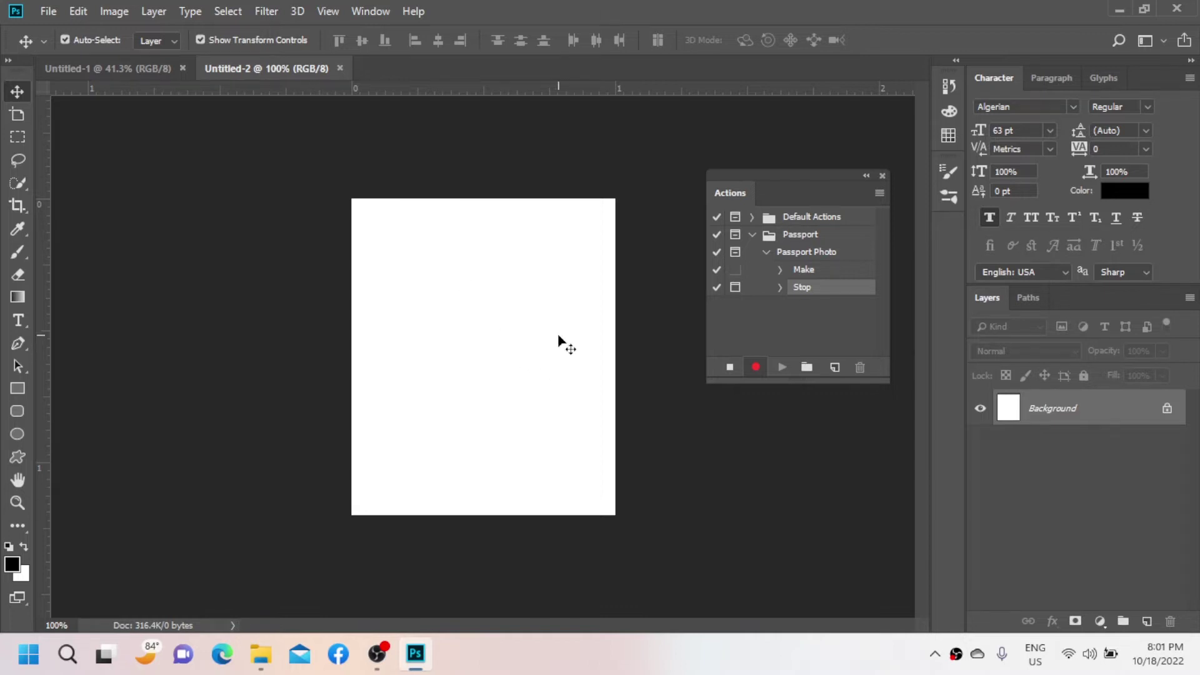
pyautogui.moveTo(261, 654)
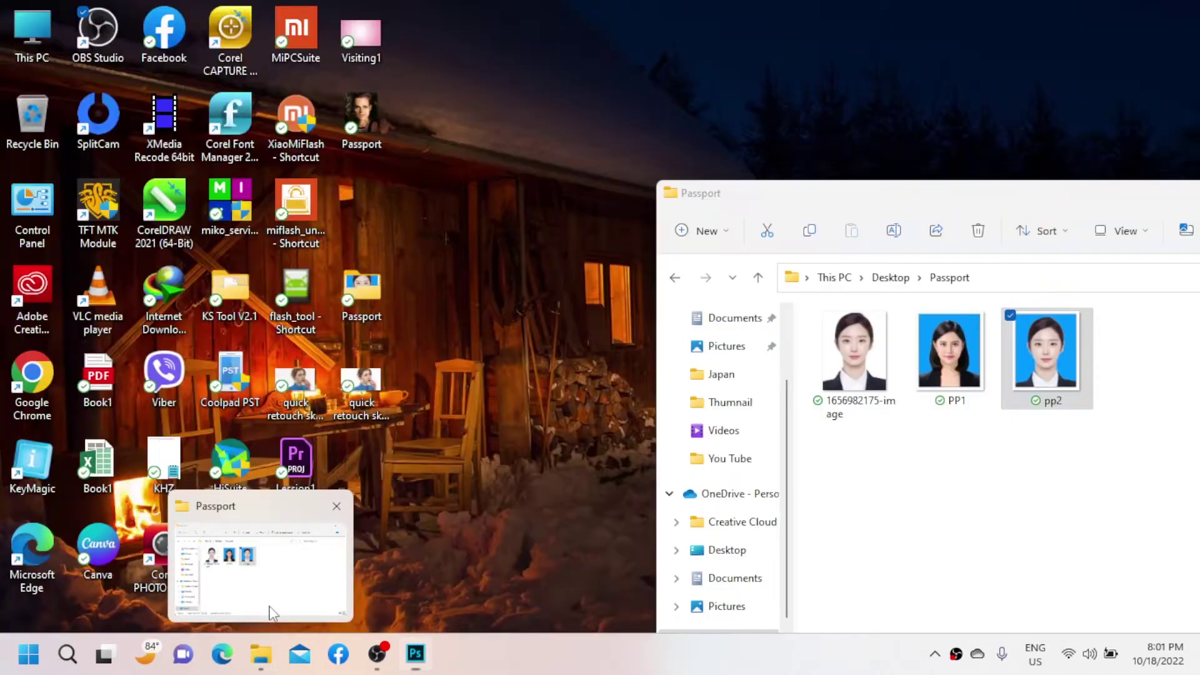
# Move the Passport folder window clear of the canvas and drop PP1 onto Untitled-2.
pyautogui.click(268, 610)
pyautogui.moveTo(803, 195); pyautogui.dragTo(423, 247)
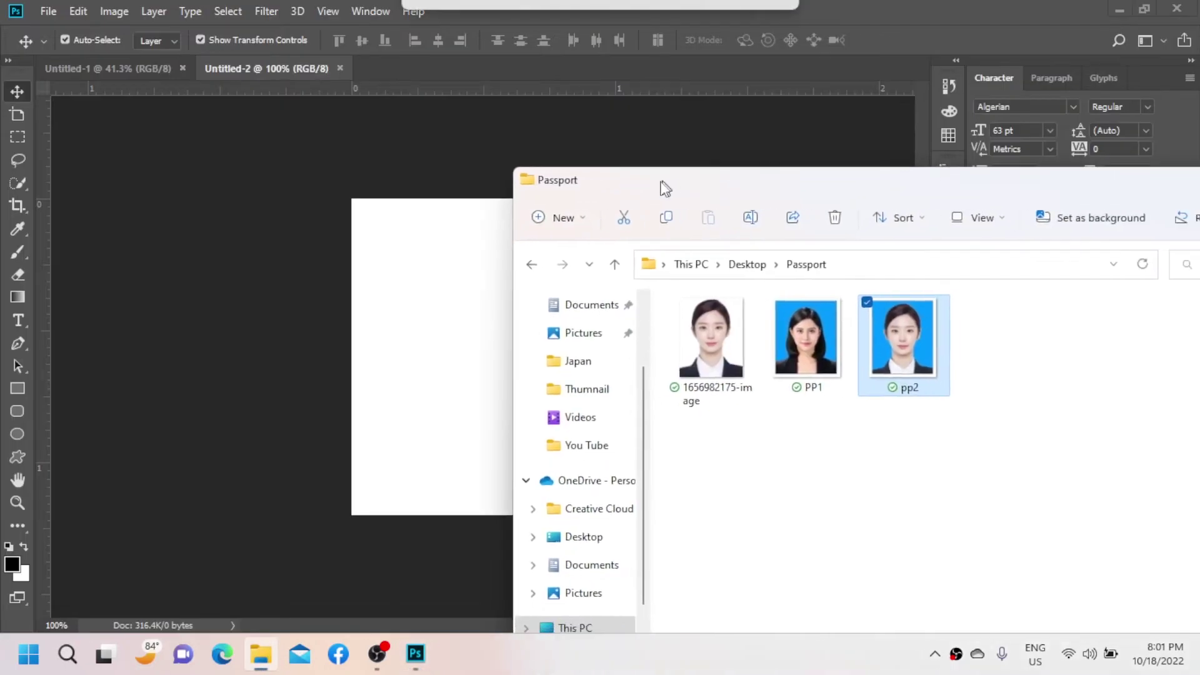
pyautogui.moveTo(612, 259)
pyautogui.mouseDown()
pyautogui.moveTo(895, 289)
pyautogui.moveTo(846, 288)
pyautogui.mouseUp()
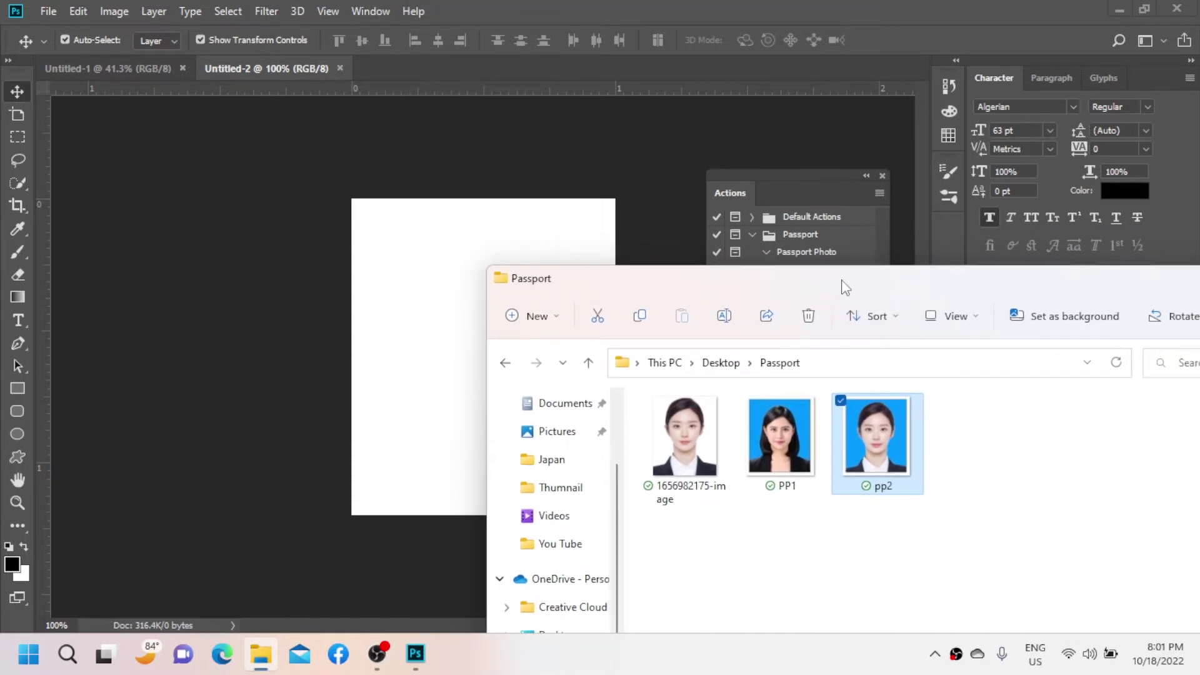
pyautogui.moveTo(845, 288)
pyautogui.mouseDown()
pyautogui.moveTo(865, 201)
pyautogui.moveTo(849, 186)
pyautogui.mouseUp()
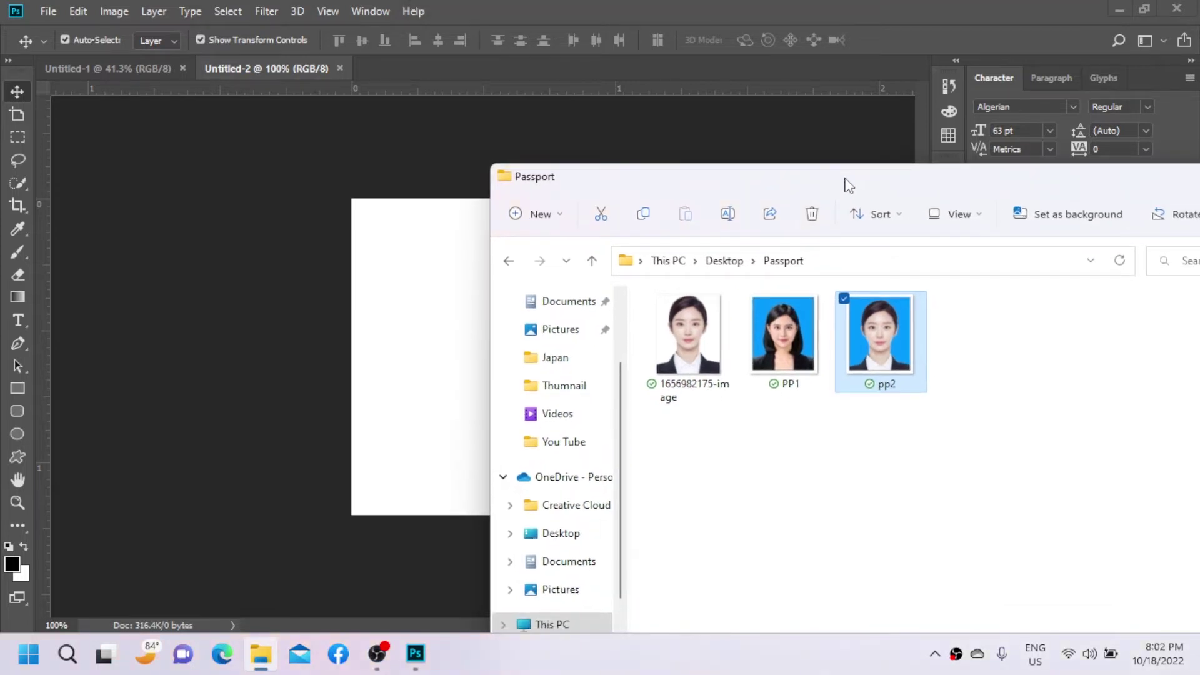
pyautogui.moveTo(849, 186)
pyautogui.mouseDown()
pyautogui.moveTo(918, 210)
pyautogui.moveTo(908, 206)
pyautogui.moveTo(931, 198)
pyautogui.mouseUp()
pyautogui.moveTo(872, 376)
pyautogui.mouseDown()
pyautogui.moveTo(486, 360)
pyautogui.moveTo(482, 340)
pyautogui.mouseUp()
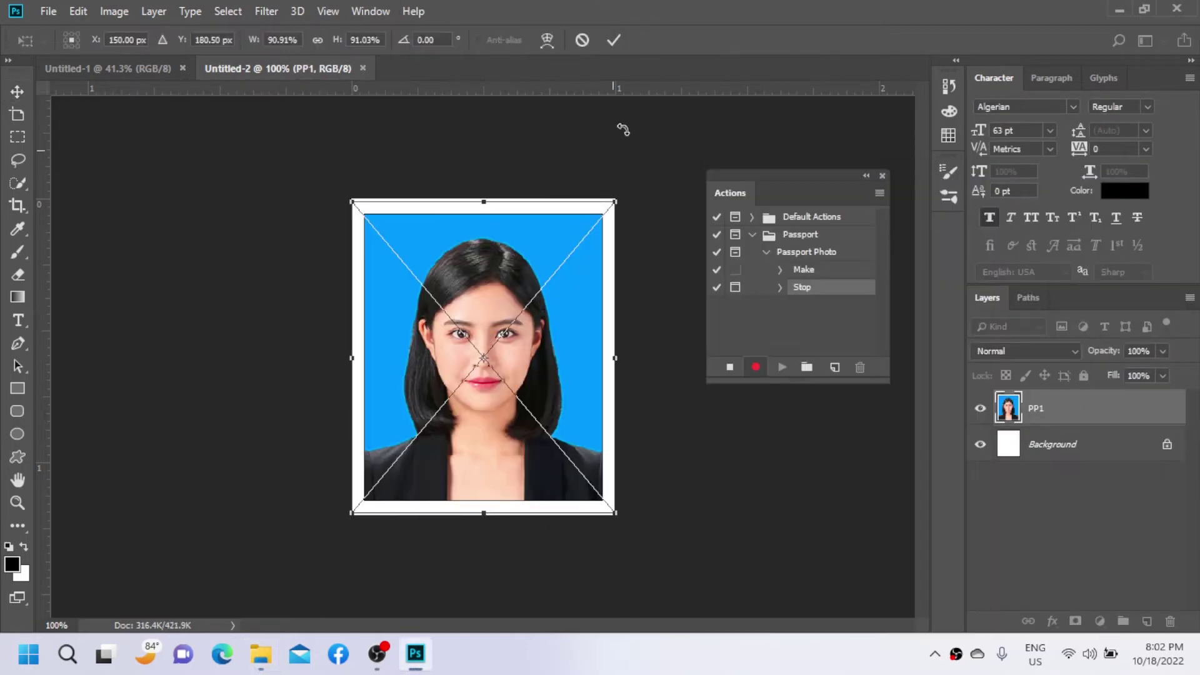
# Commit the PP1 placement, merge it into Background, select all and copy.
pyautogui.click(614, 40)
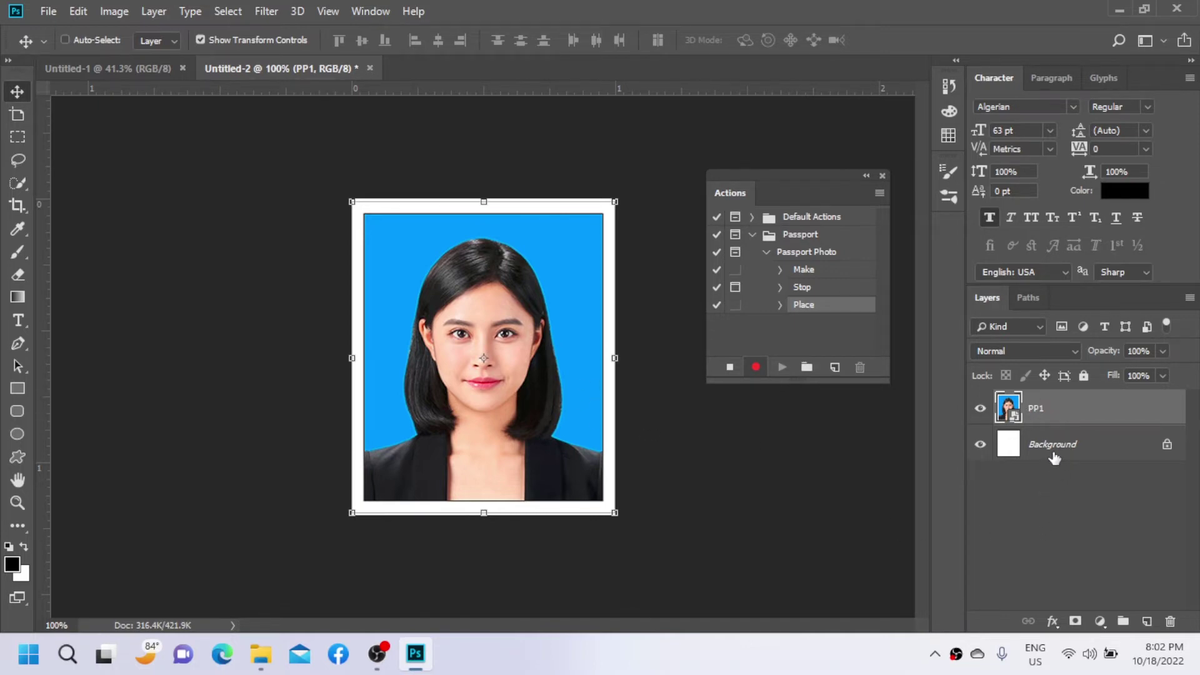
pyautogui.hotkey('ctrl', 'e')
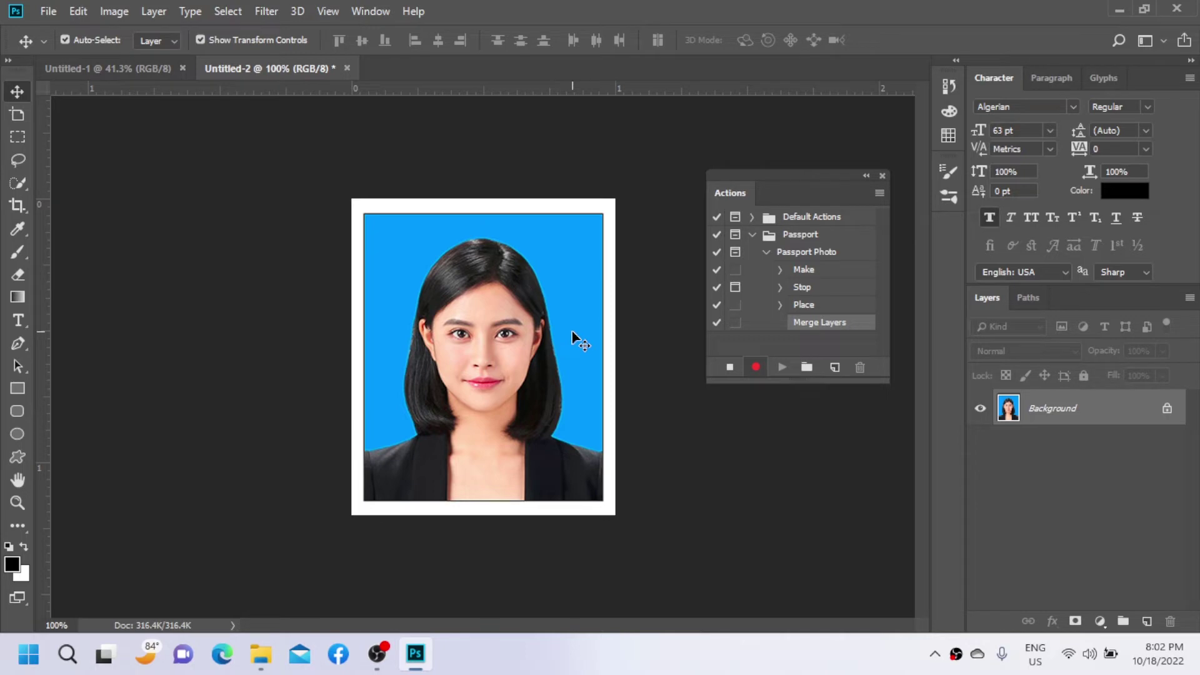
pyautogui.hotkey('ctrl', 'a')
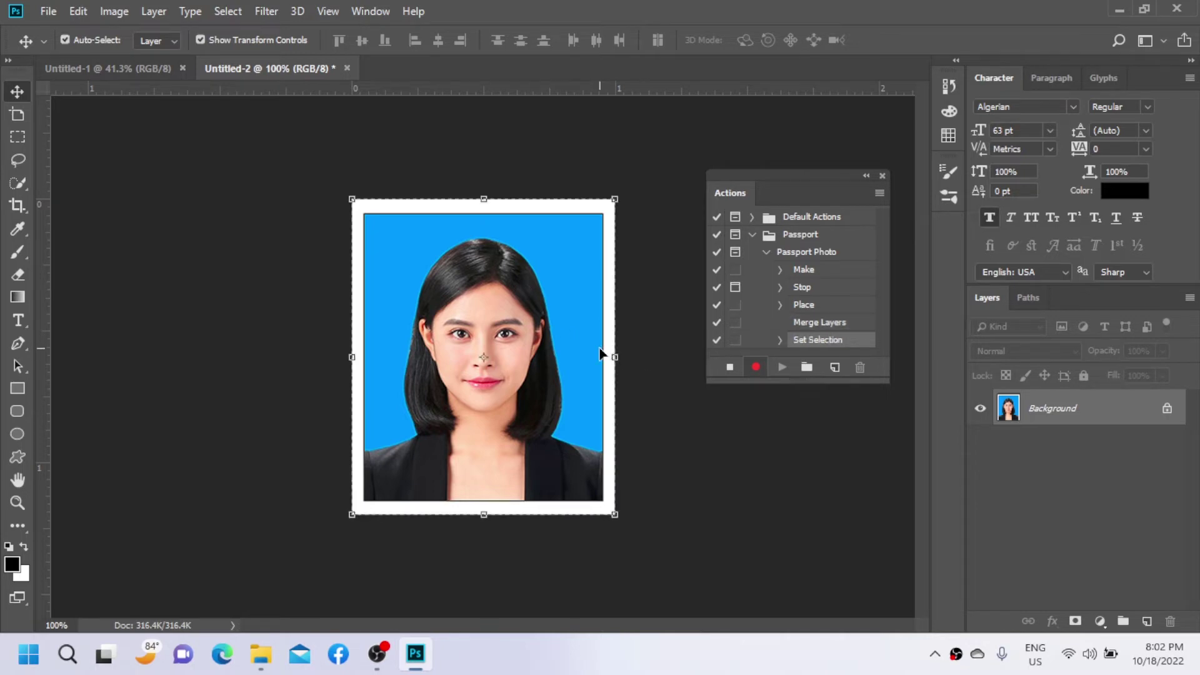
pyautogui.hotkey('ctrl', 'c')
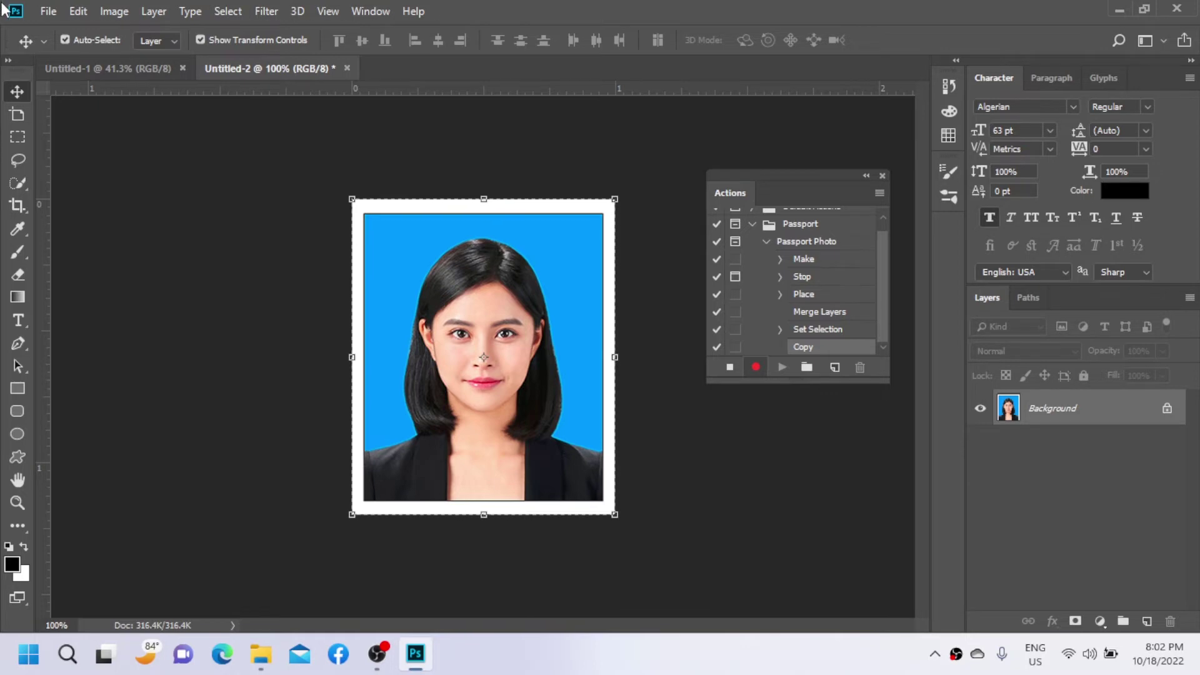
# Create a new 6 x 4 inch, 300 ppi document as Untitled-3.
pyautogui.click(41, 15)
pyautogui.click(64, 30)
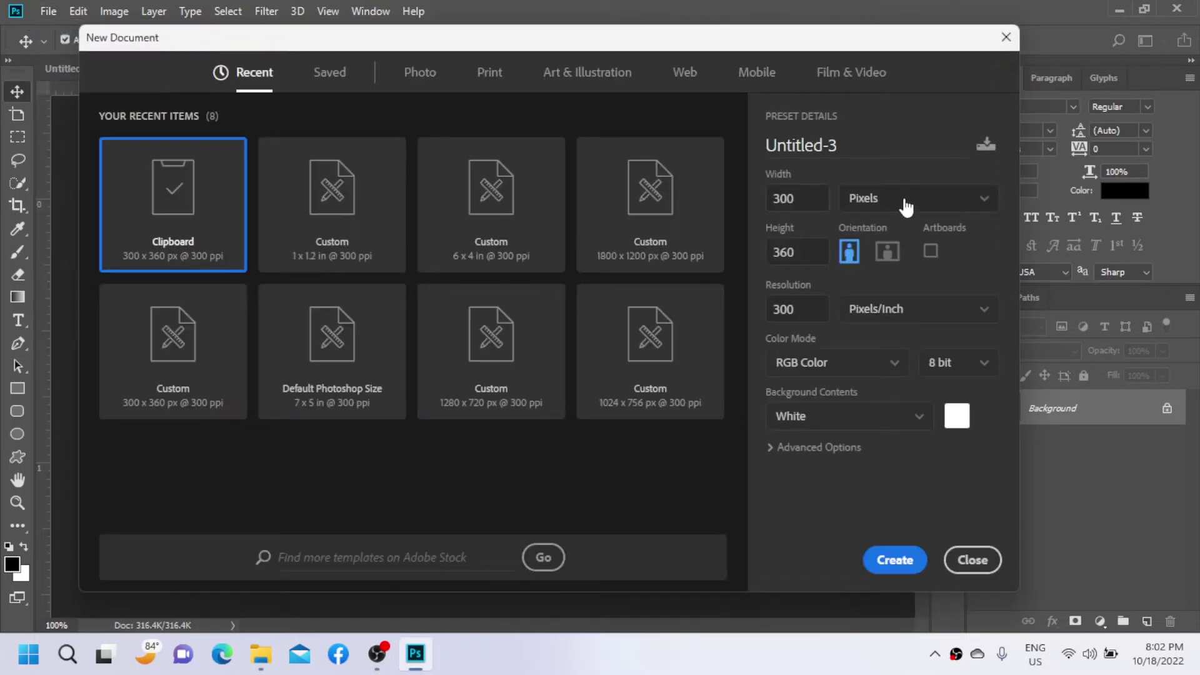
pyautogui.click(904, 206)
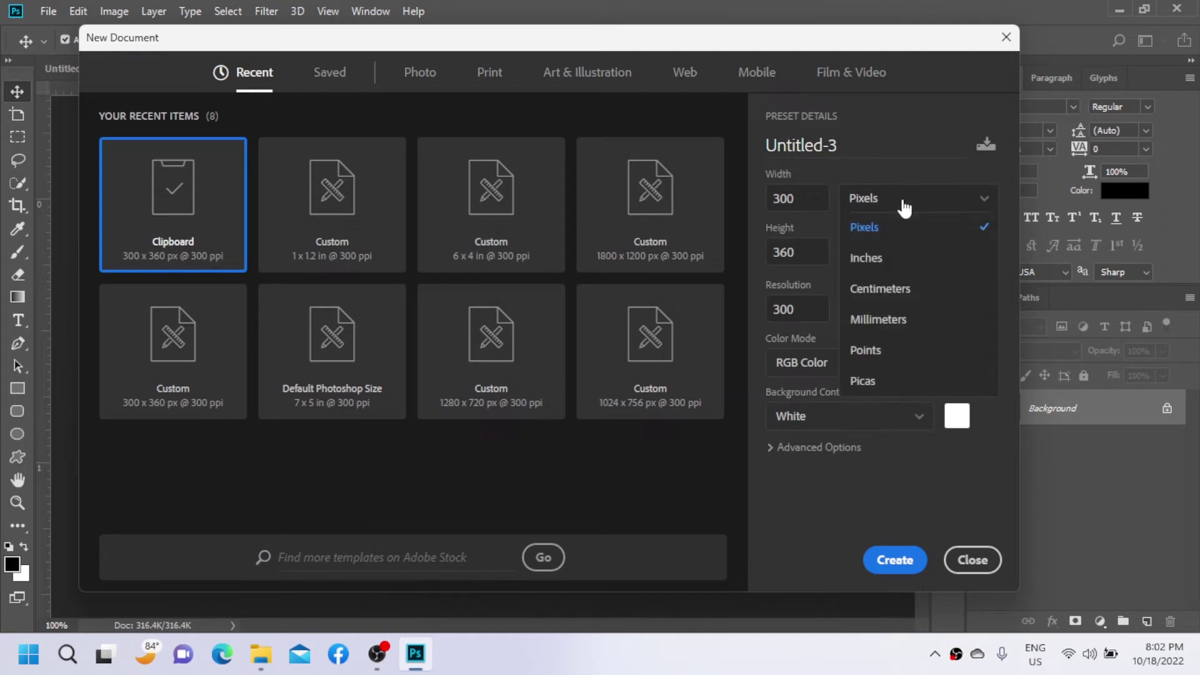
pyautogui.click(904, 259)
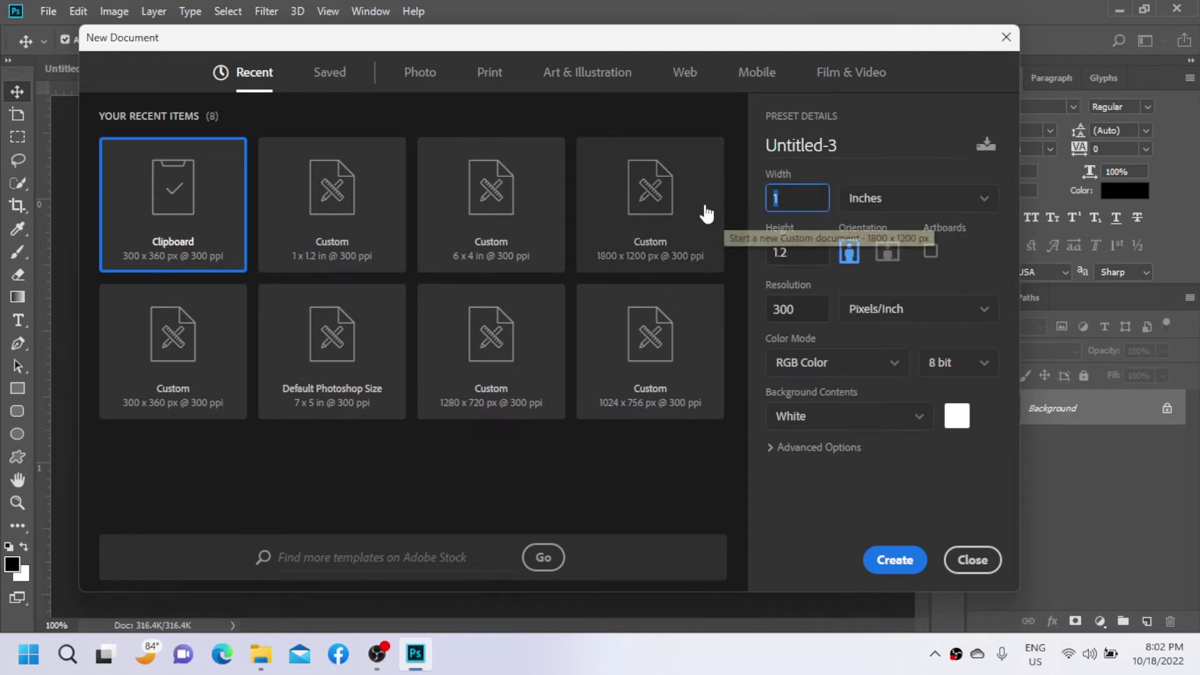
pyautogui.write('6')
pyautogui.press('Tab')
pyautogui.write('4')
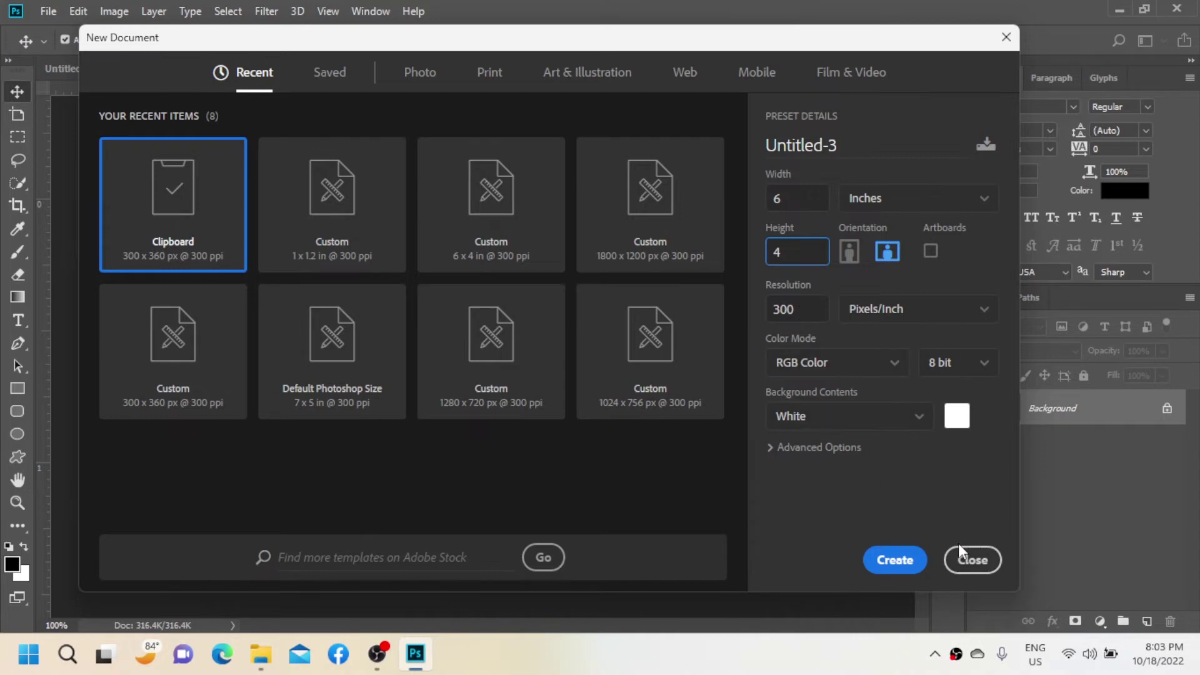
pyautogui.click(895, 560)
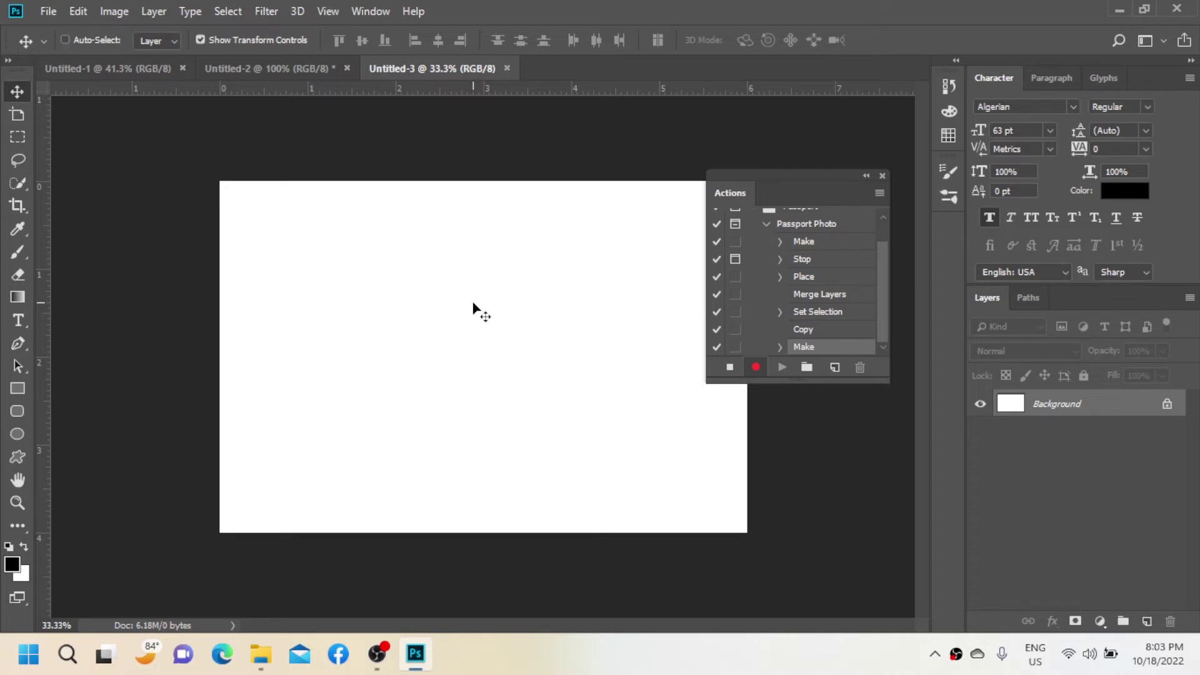
# Paste the photo at the top-left, duplicate it beside the original, and select both layers.
pyautogui.hotkey('ctrl', 'v')
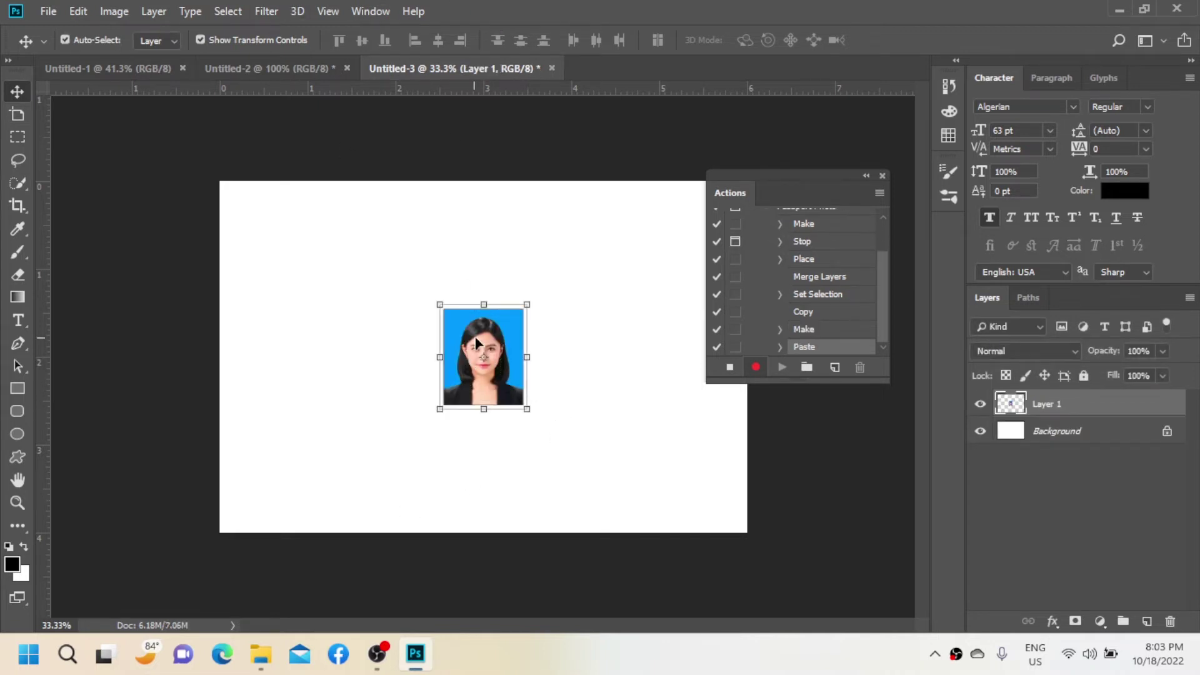
pyautogui.moveTo(473, 332)
pyautogui.mouseDown()
pyautogui.moveTo(266, 200)
pyautogui.moveTo(261, 214)
pyautogui.moveTo(263, 202)
pyautogui.mouseUp()
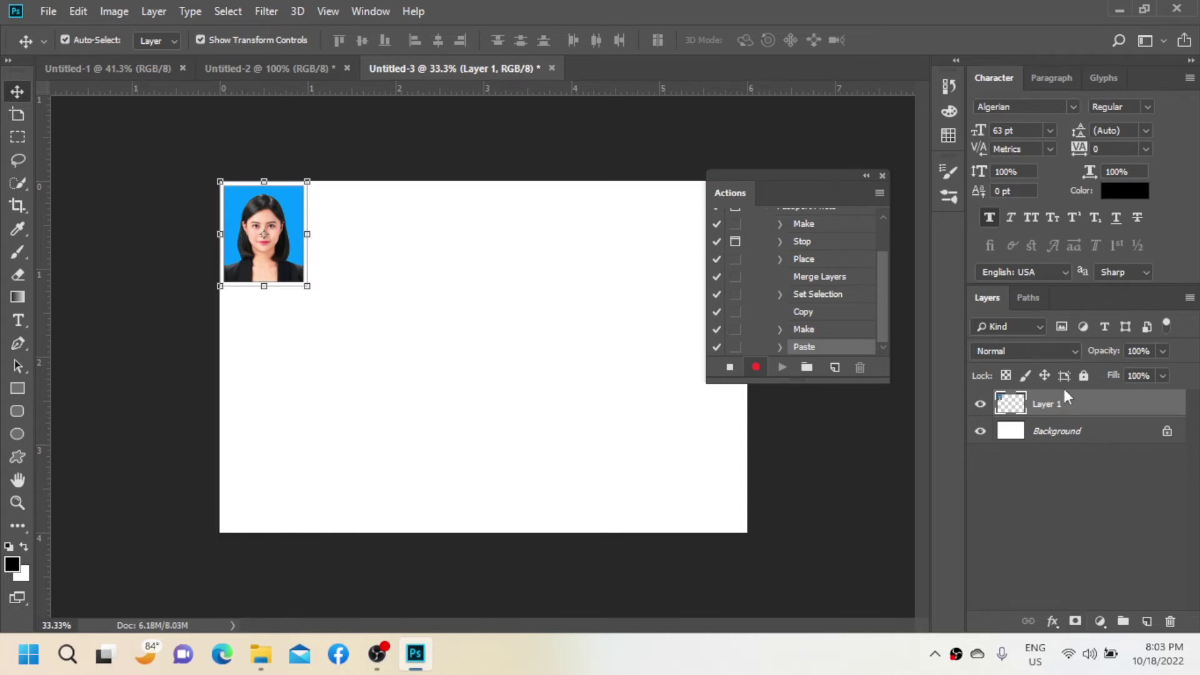
pyautogui.hotkey('ctrl', 'j')
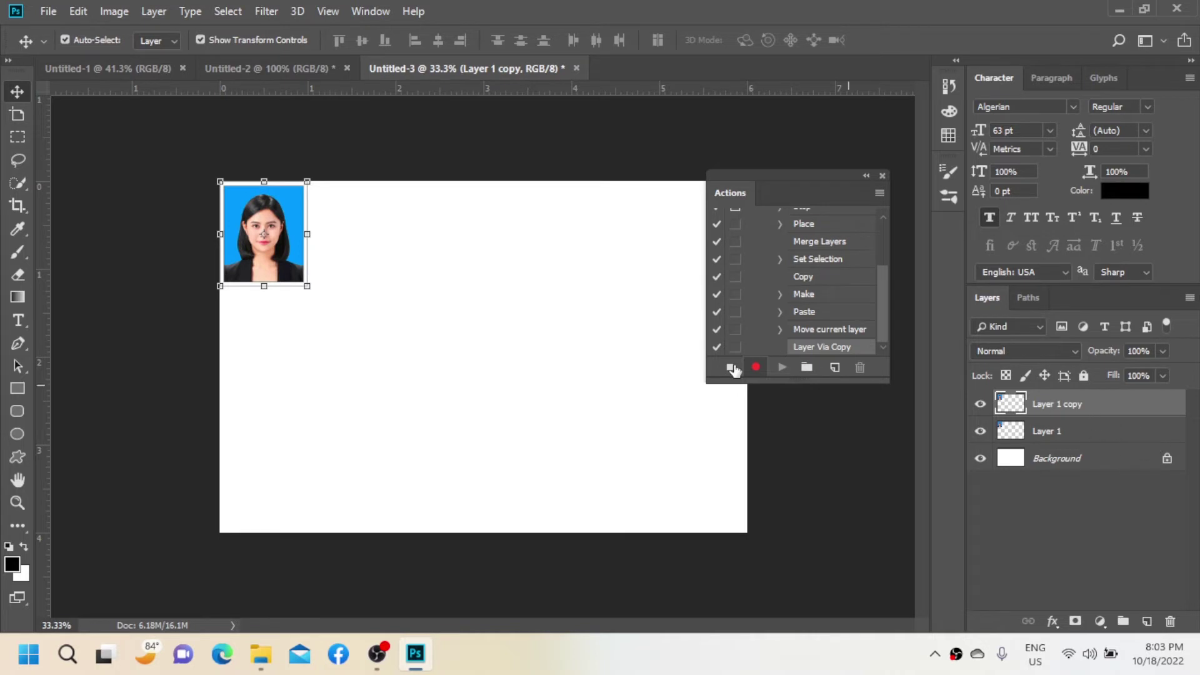
pyautogui.moveTo(242, 209)
pyautogui.mouseDown()
pyautogui.moveTo(380, 208)
pyautogui.moveTo(338, 208)
pyautogui.mouseUp()
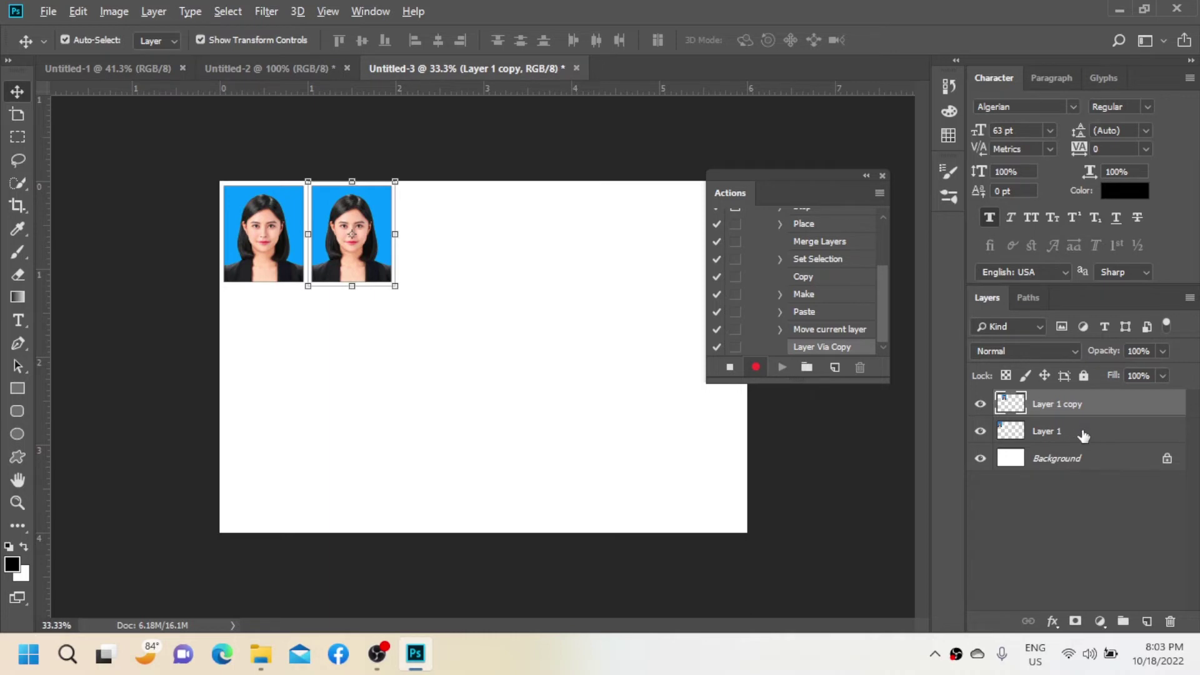
pyautogui.keyDown('shift'); pyautogui.click(1083, 435); pyautogui.keyUp('shift')
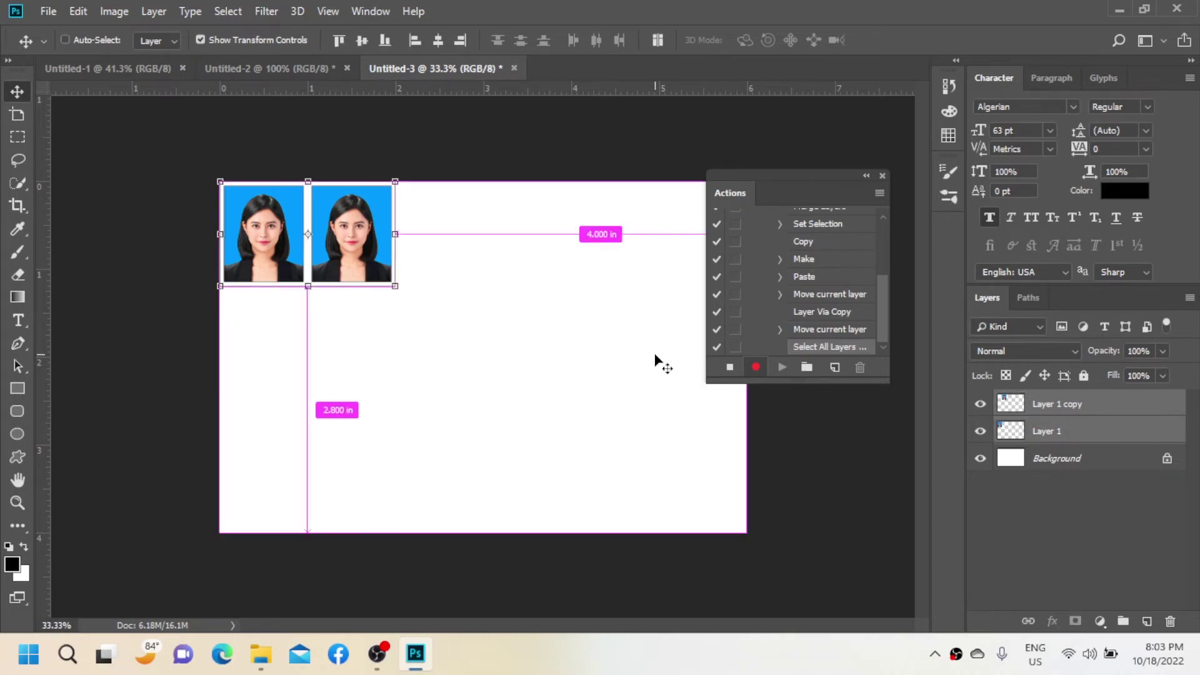
# Duplicate the photo pair and add a fifth copy to complete a first row of five.
pyautogui.keyDown('alt'); pyautogui.click(594, 369); pyautogui.keyUp('alt')
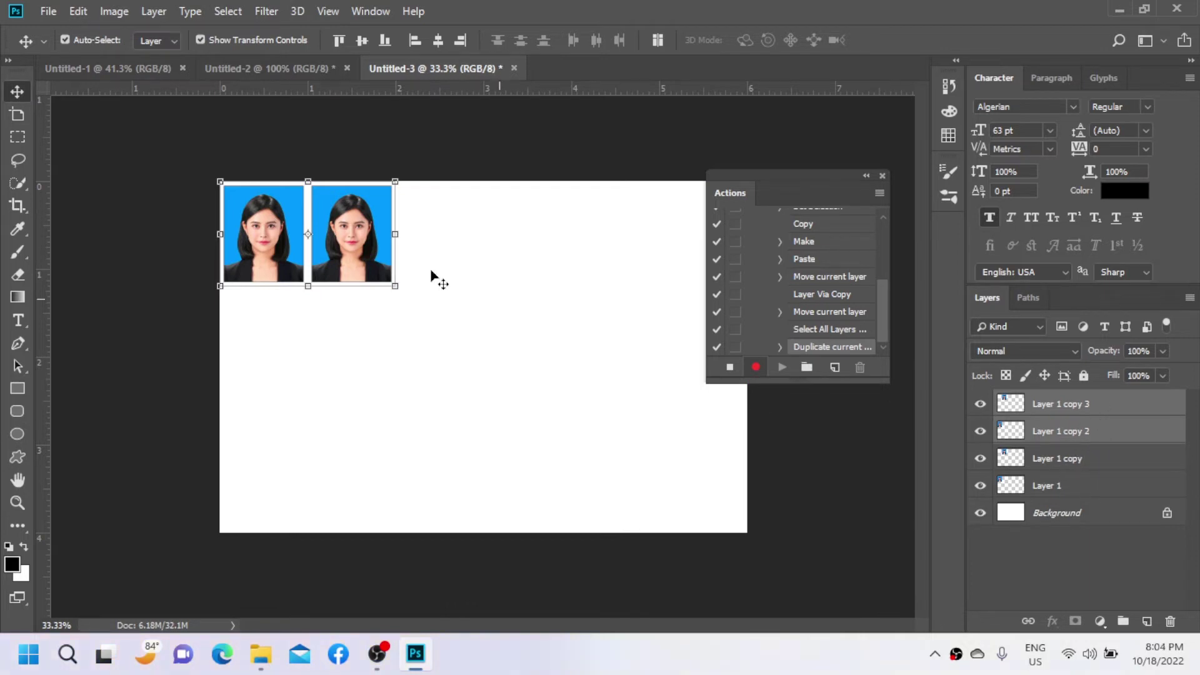
pyautogui.moveTo(273, 218); pyautogui.dragTo(460, 217)
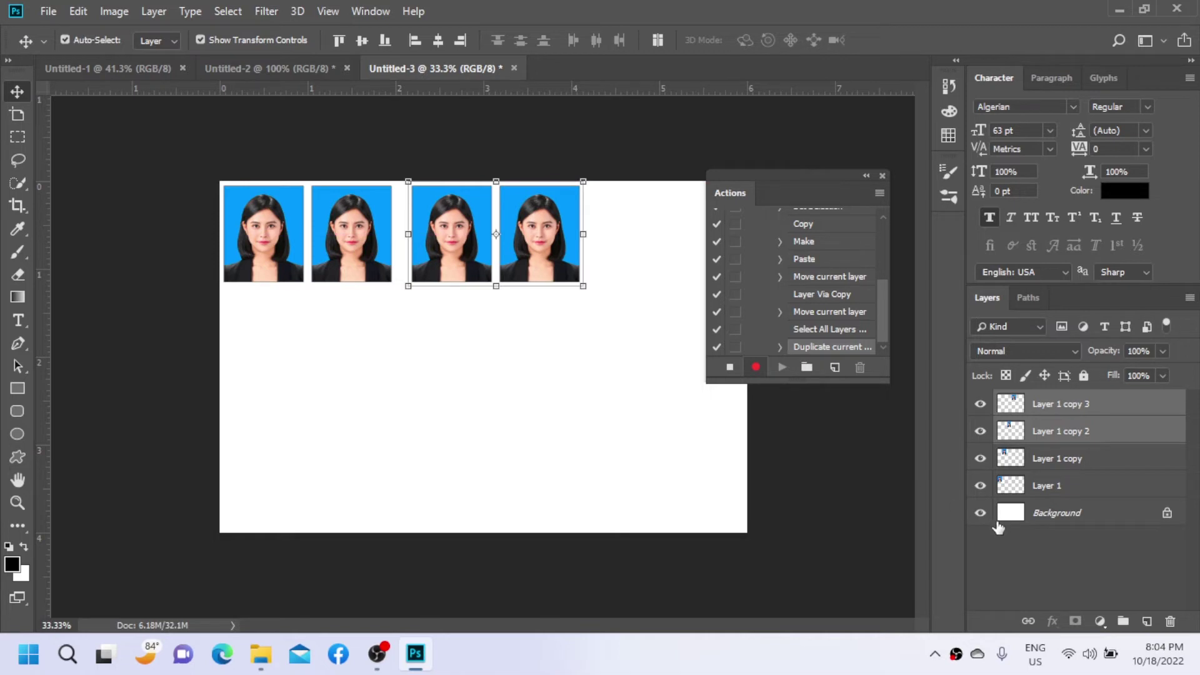
pyautogui.click(1081, 411)
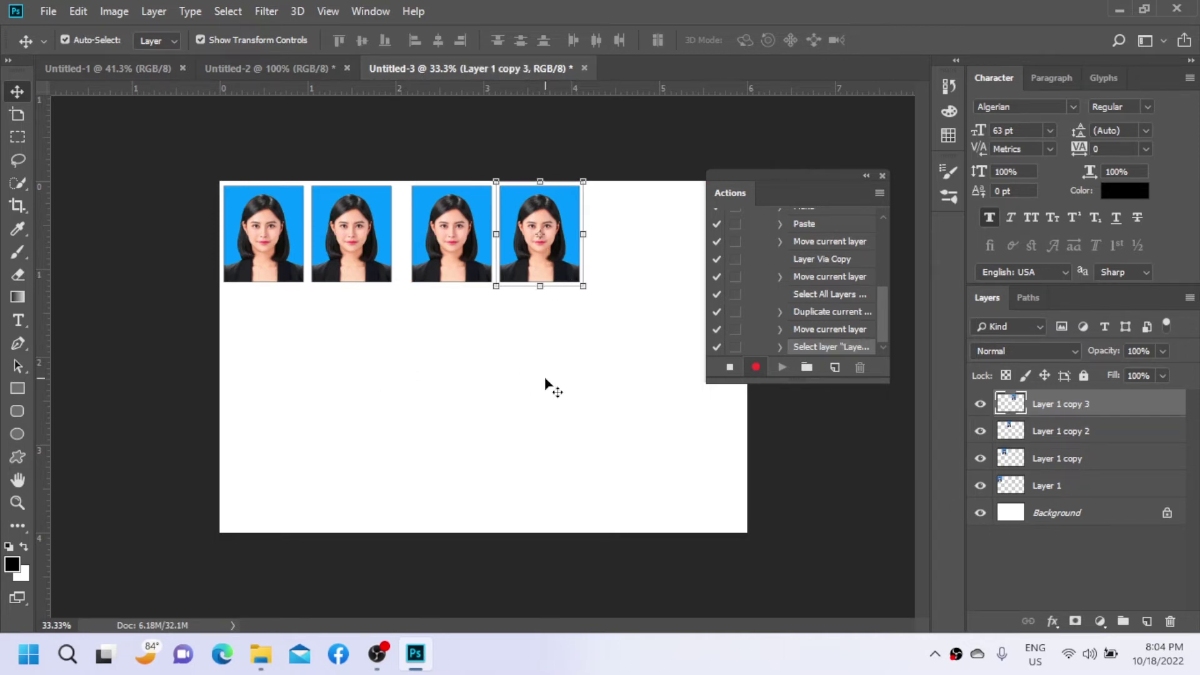
pyautogui.hotkey('ctrl', 'j')
pyautogui.moveTo(528, 220); pyautogui.dragTo(631, 222)
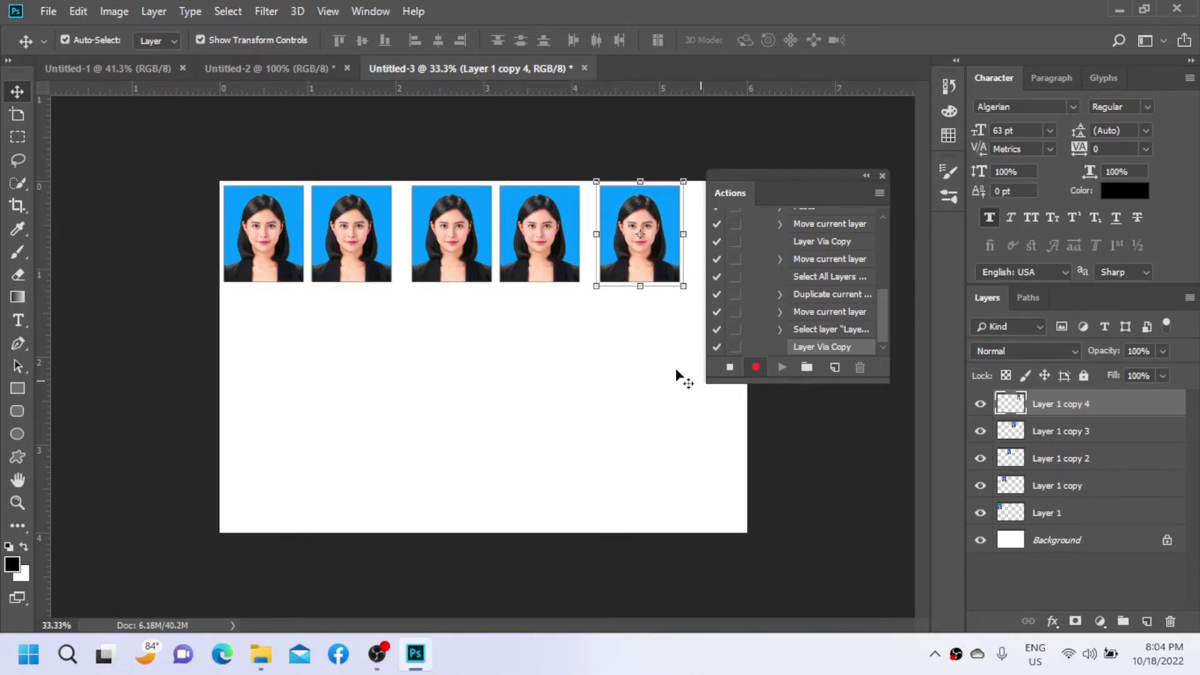
pyautogui.moveTo(797, 184); pyautogui.dragTo(813, 183)
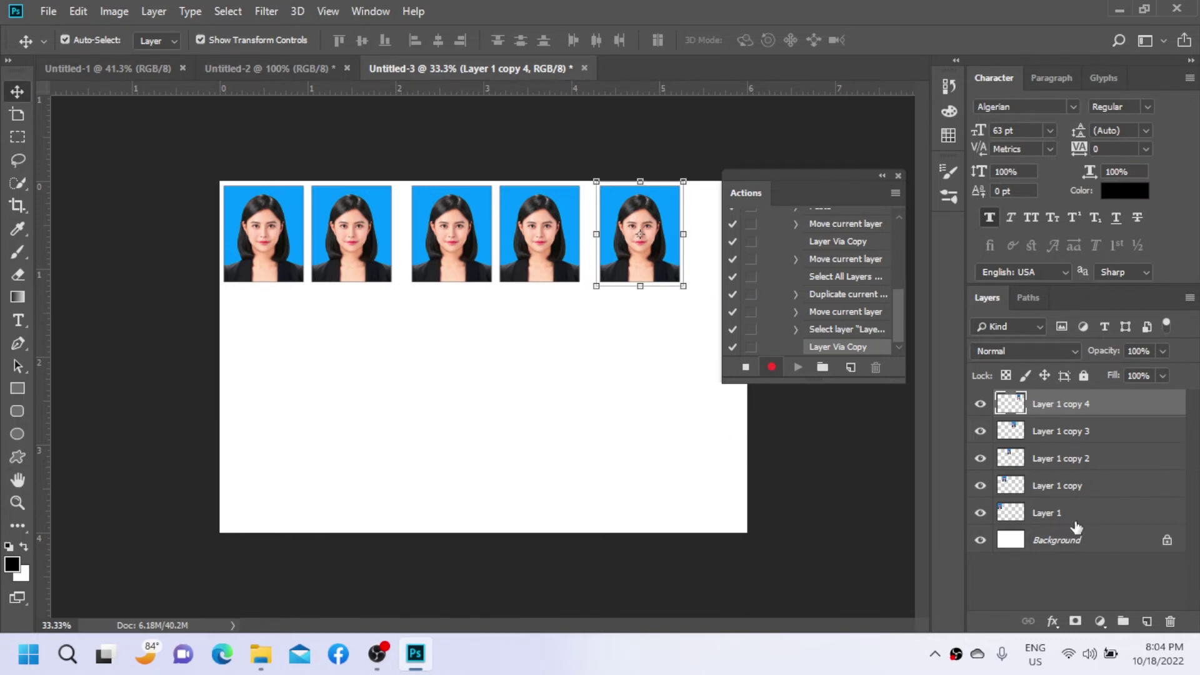
# Distribute the five photos by horizontal centers, then copy the row down into two more rows.
pyautogui.hotkey('ctrl', 'alt', 'a')
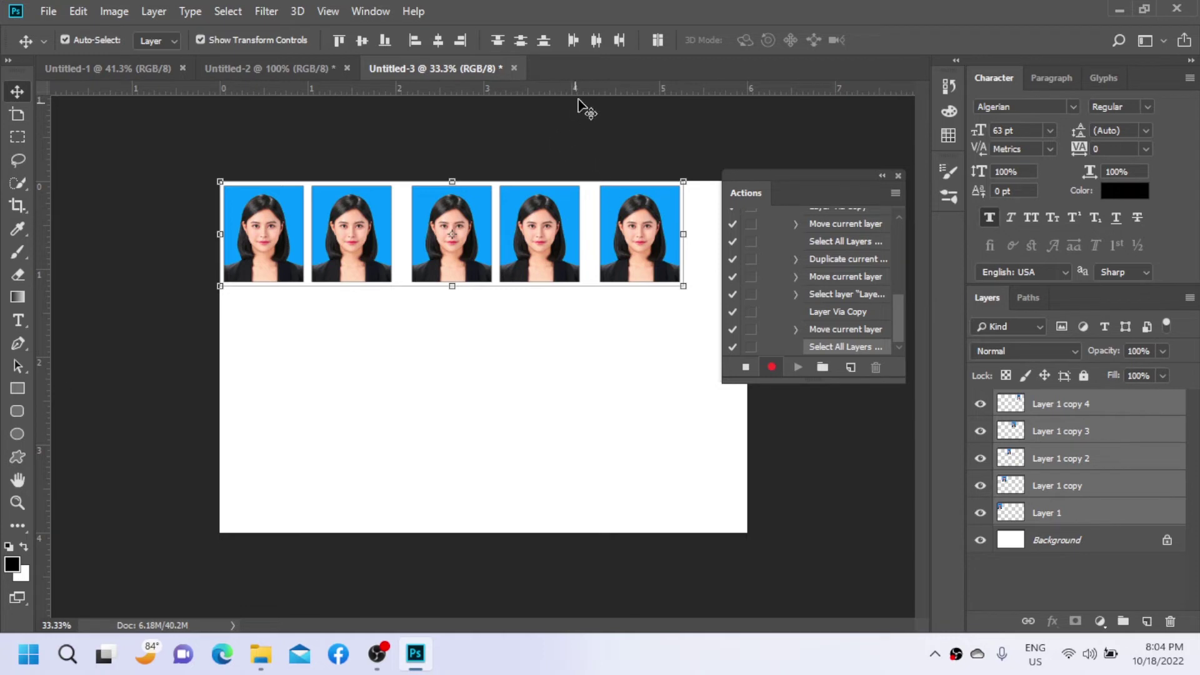
pyautogui.click(596, 41)
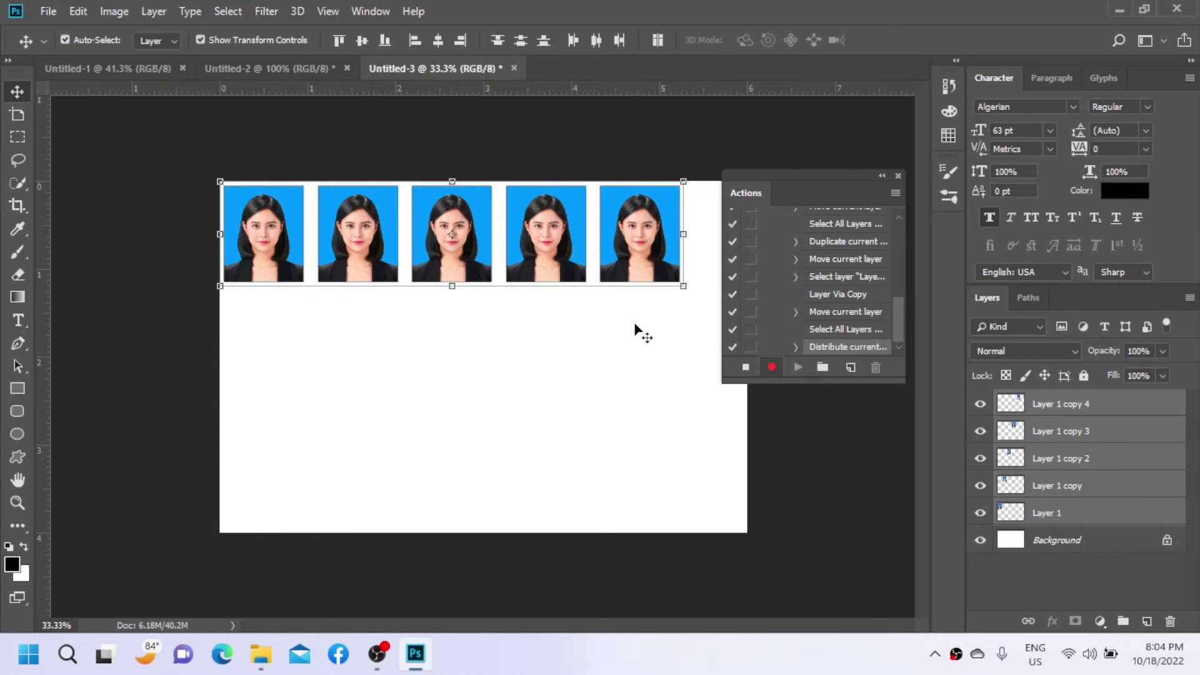
pyautogui.keyDown('alt'); pyautogui.click(649, 301); pyautogui.keyUp('alt')
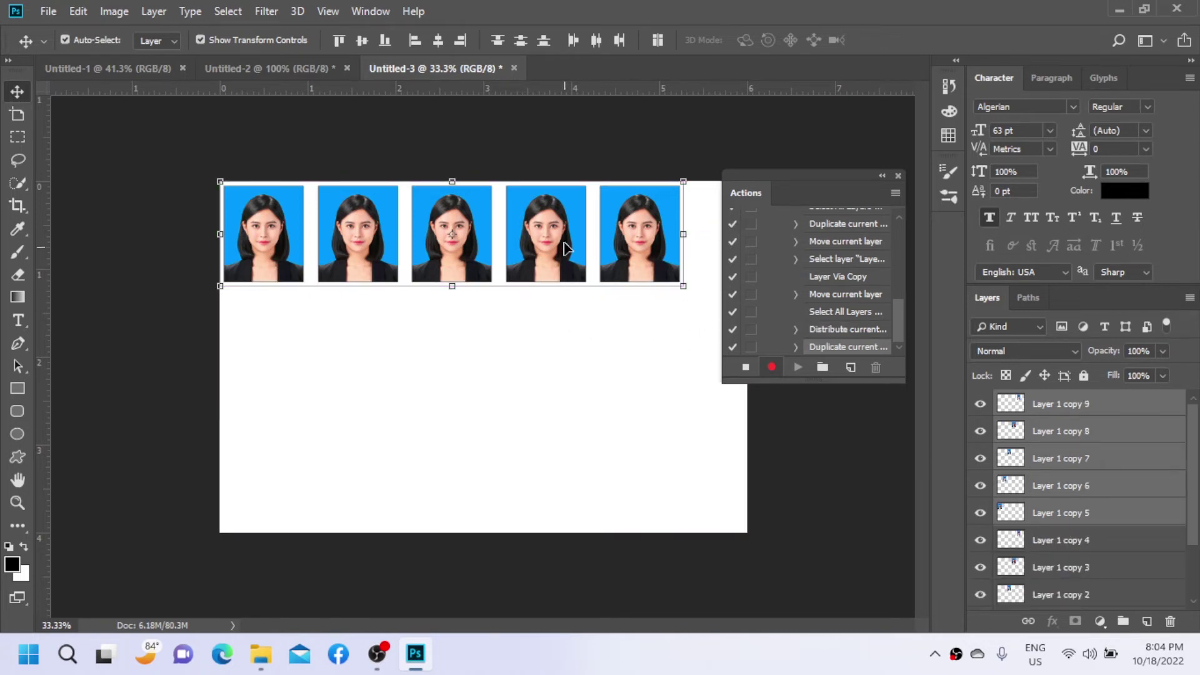
pyautogui.moveTo(541, 210); pyautogui.dragTo(538, 318)
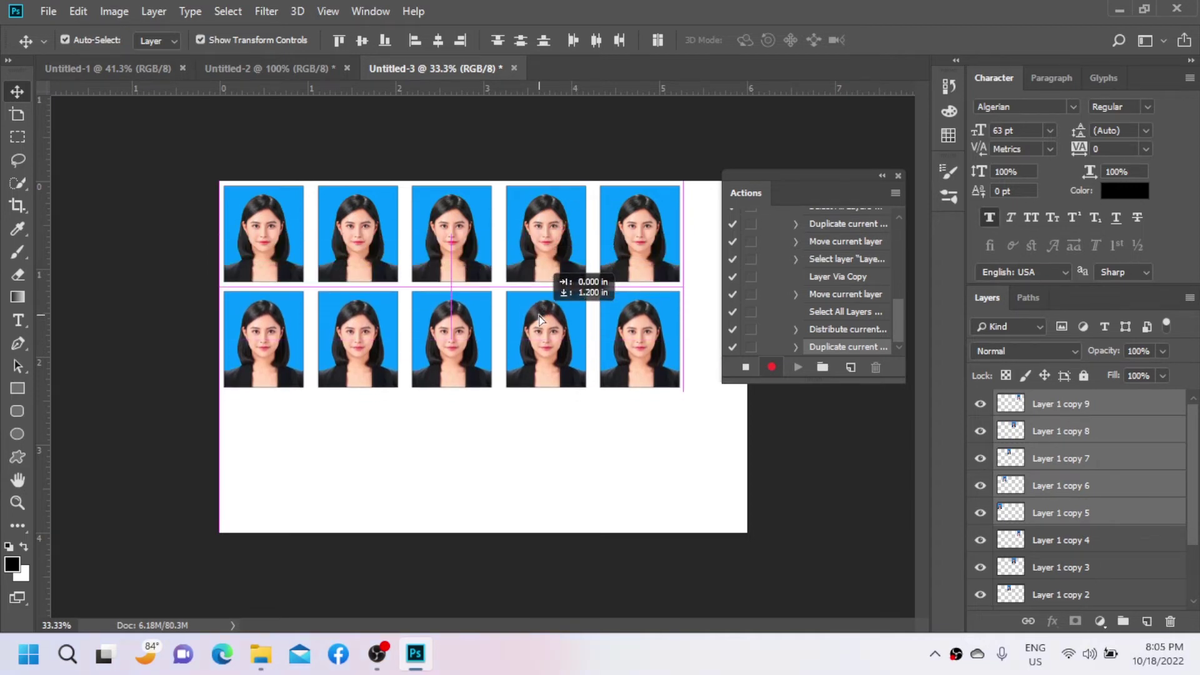
pyautogui.moveTo(539, 316); pyautogui.dragTo(537, 310)
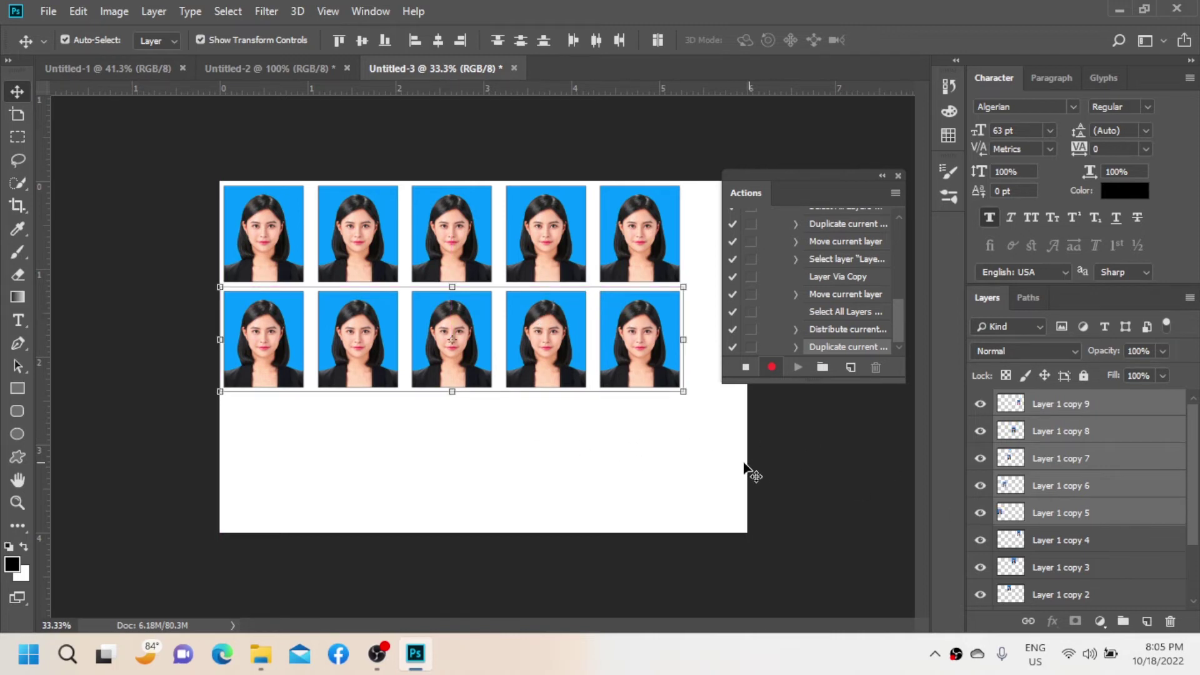
pyautogui.moveTo(744, 462); pyautogui.dragTo(732, 469)
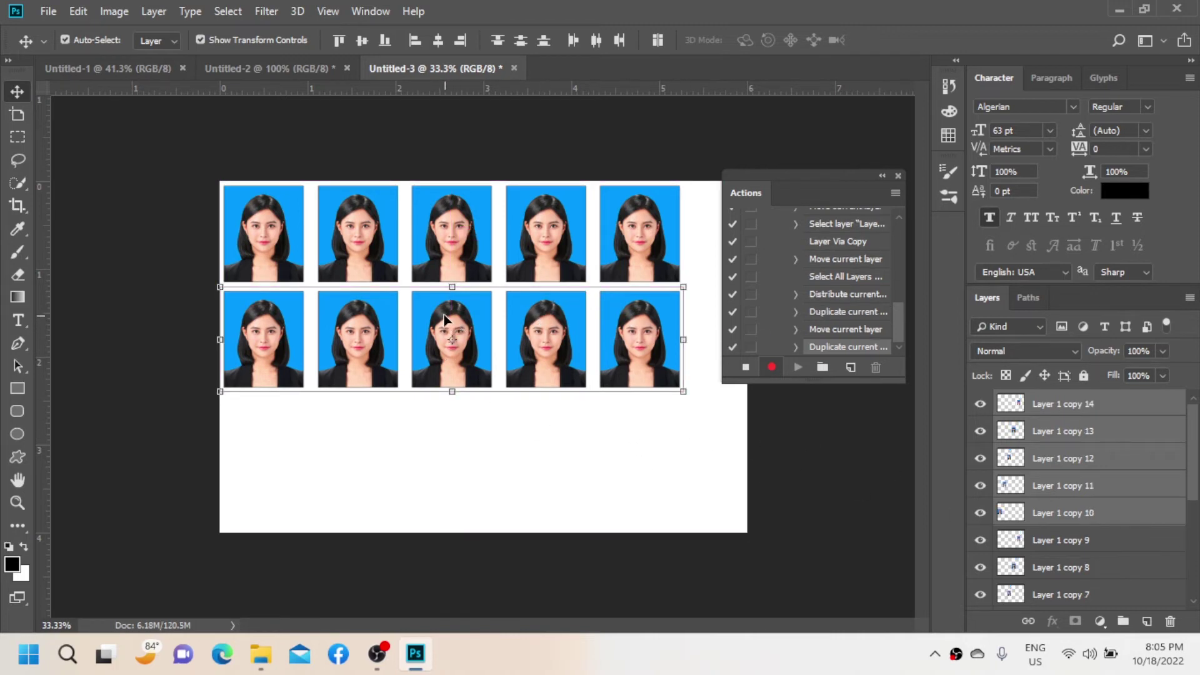
pyautogui.moveTo(444, 321); pyautogui.dragTo(438, 429)
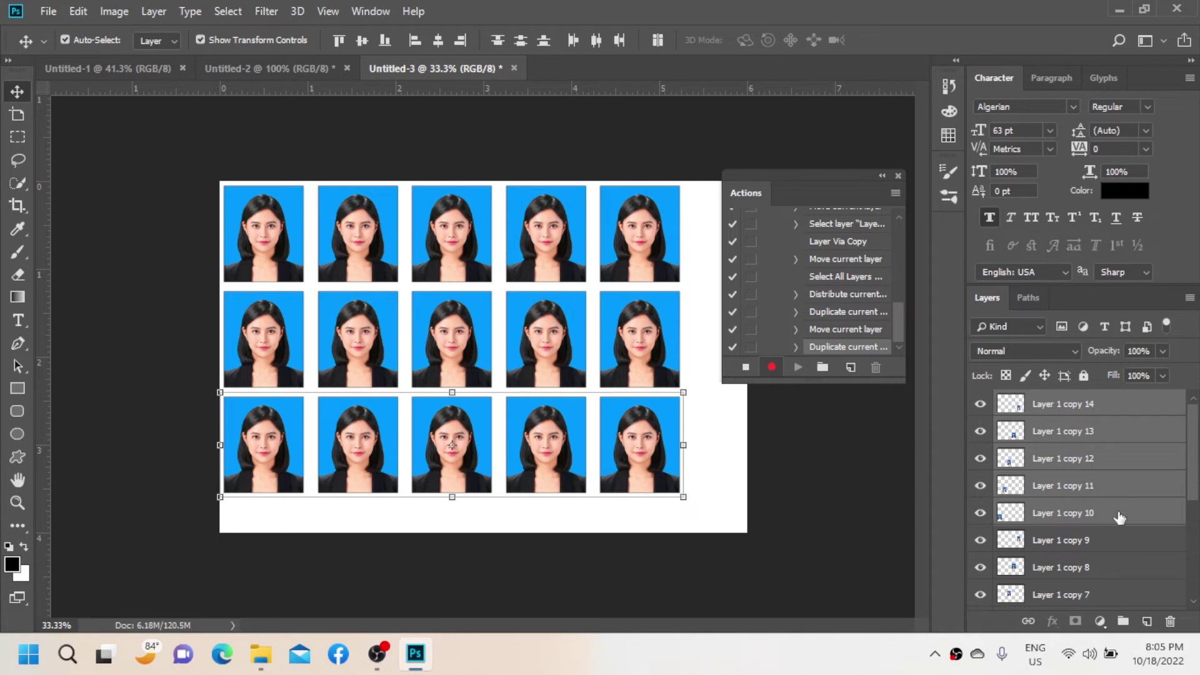
# Group all fifteen photo layers into Group 1, then select the entire 6 x 4 canvas.
pyautogui.scroll(-2, 1120, 517)
pyautogui.scroll(-3, 1116, 519)
pyautogui.scroll(5, 1107, 520)
pyautogui.scroll(-2, 1117, 516)
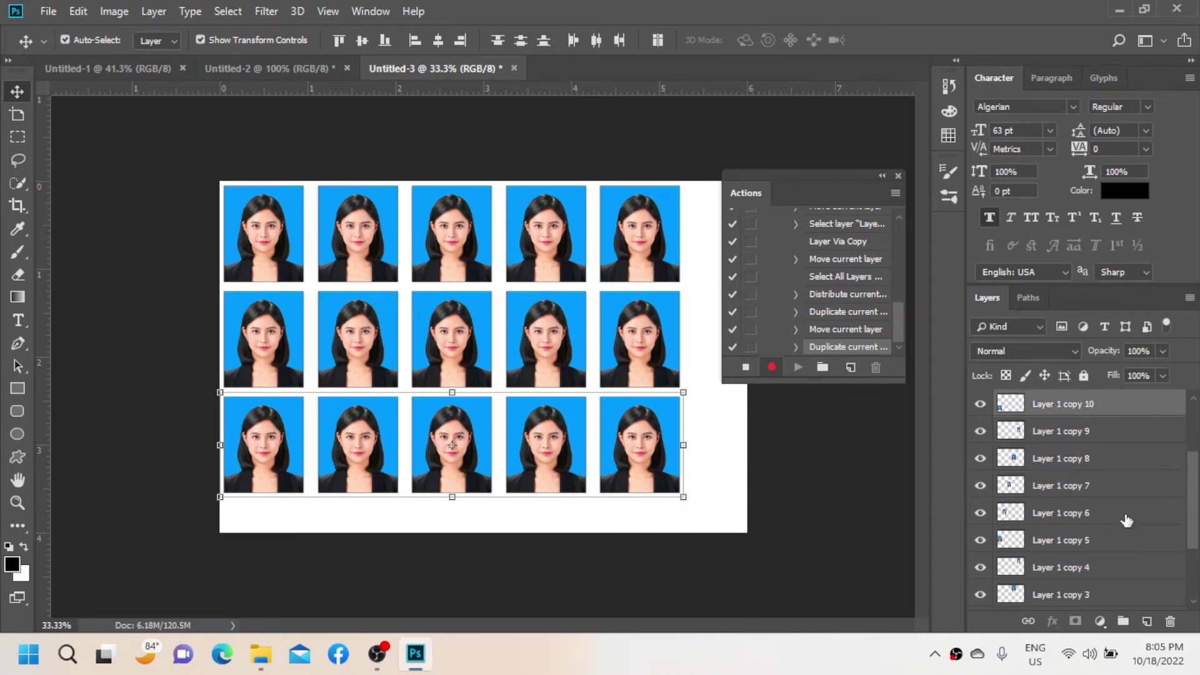
pyautogui.hotkey('ctrl', 'alt', 'a')
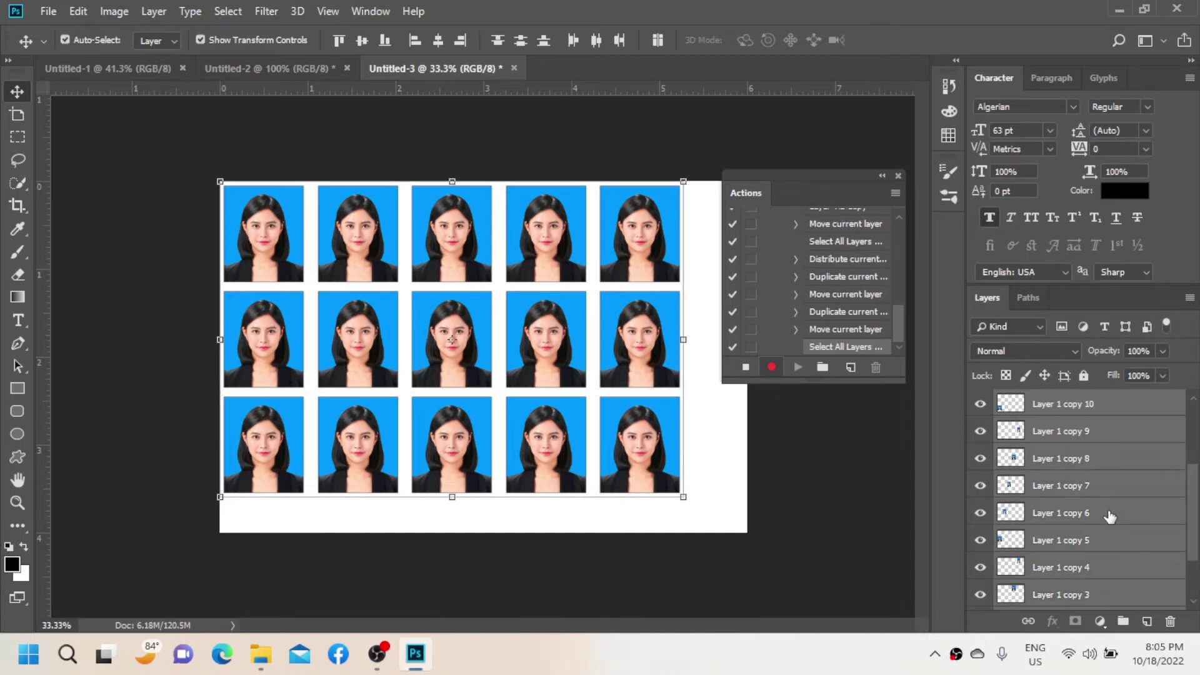
pyautogui.scroll(-2, 1113, 517)
pyautogui.scroll(2, 1110, 517)
pyautogui.scroll(2, 1113, 517)
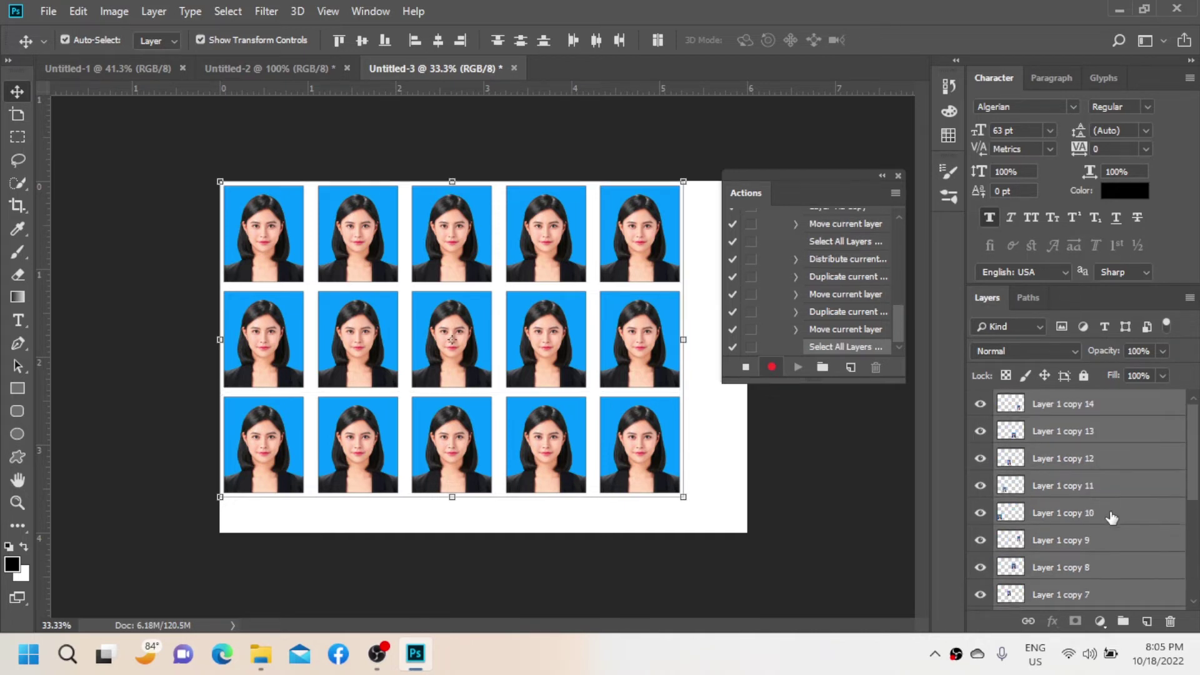
pyautogui.press('ctrl')
pyautogui.hotkey('ctrl', 'g')
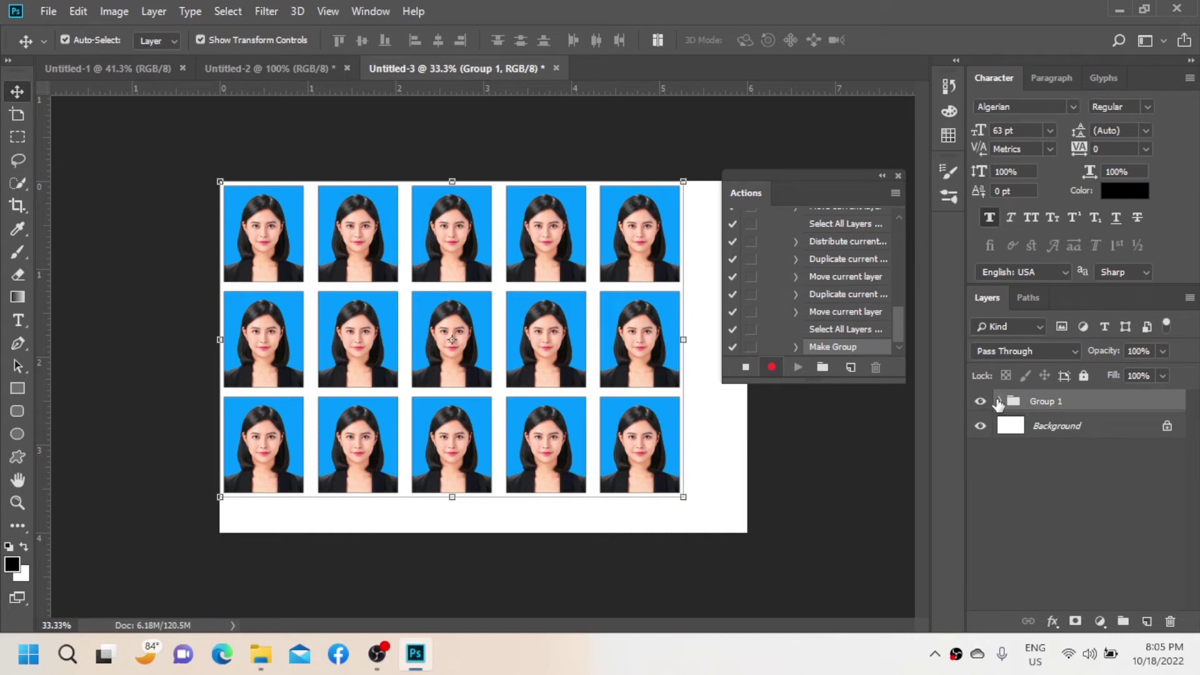
pyautogui.click(999, 401)
pyautogui.hotkey('ctrl', 'a')
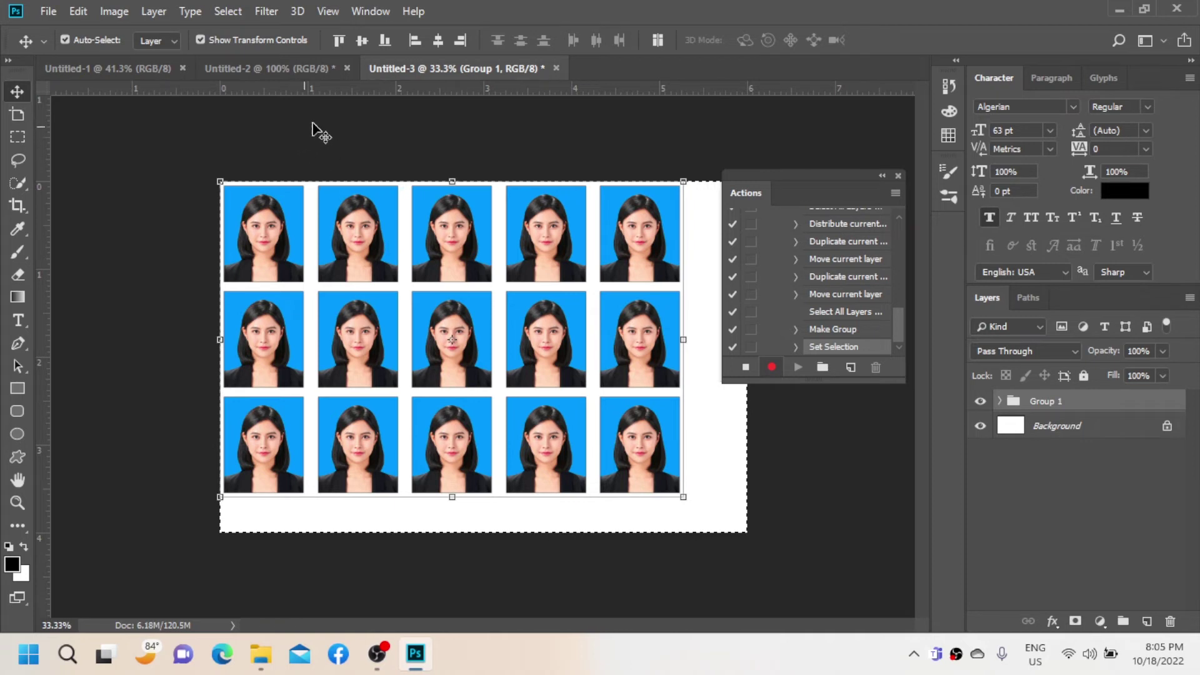
# Align Group 1's photo grid to Untitled-3's vertical and horizontal centres, then deselect with Ctrl+D.
pyautogui.click(362, 41)
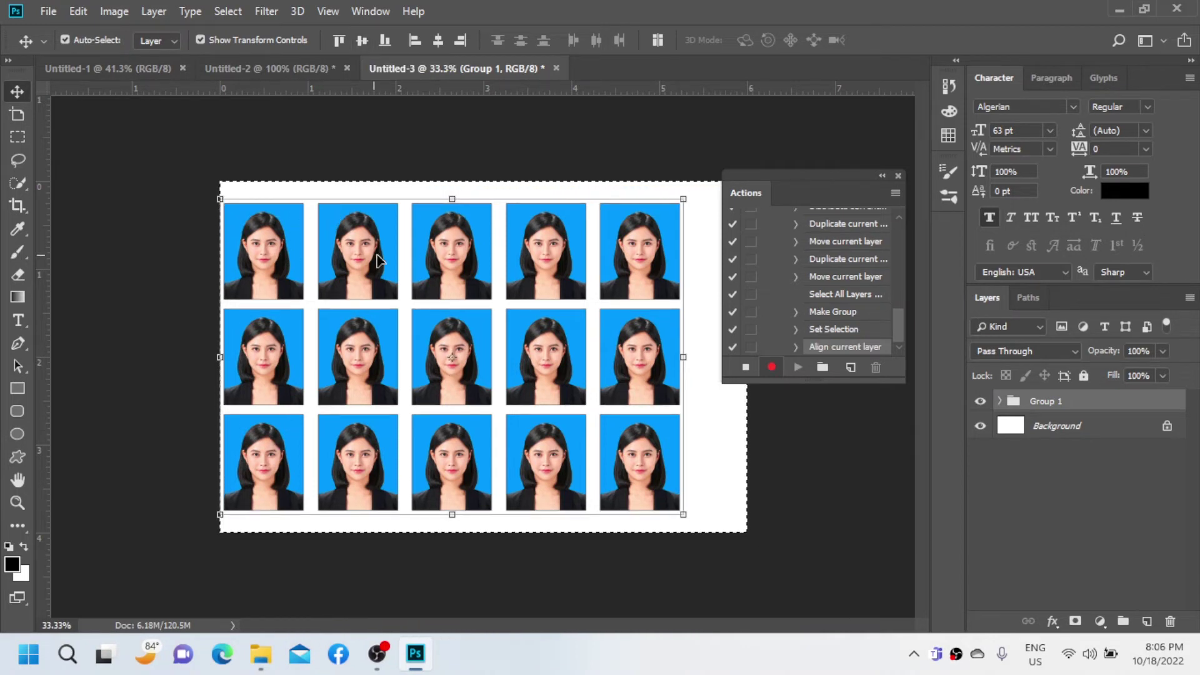
pyautogui.click(438, 41)
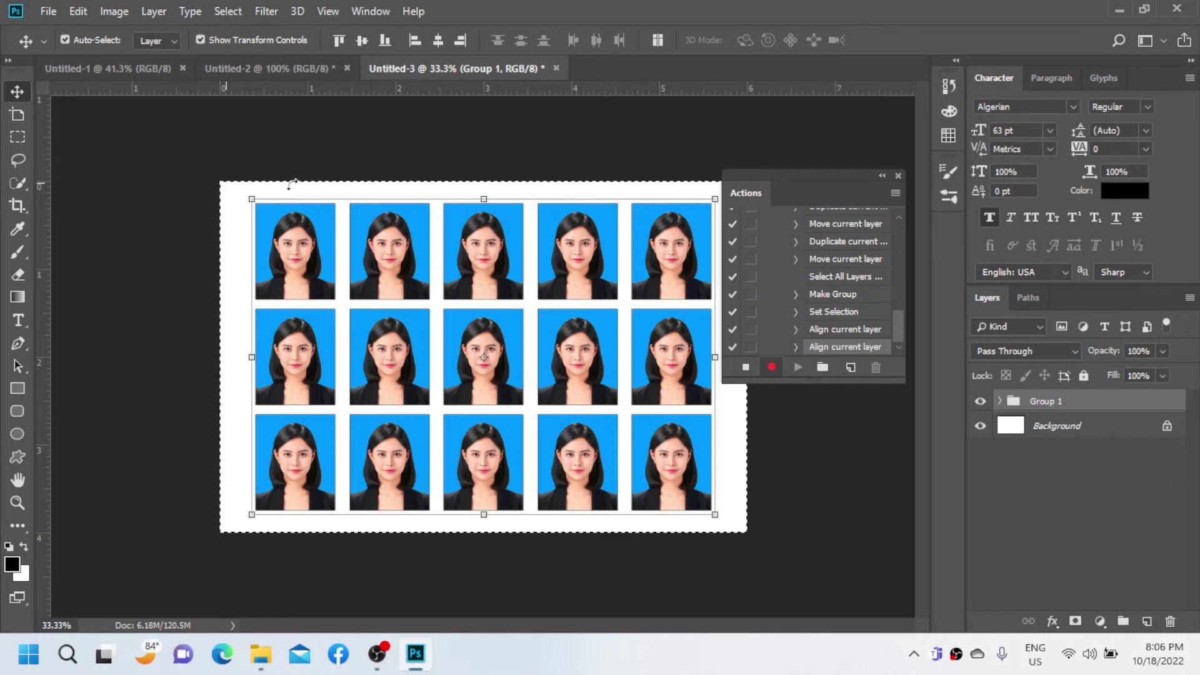
pyautogui.hotkey('ctrl', 'd')
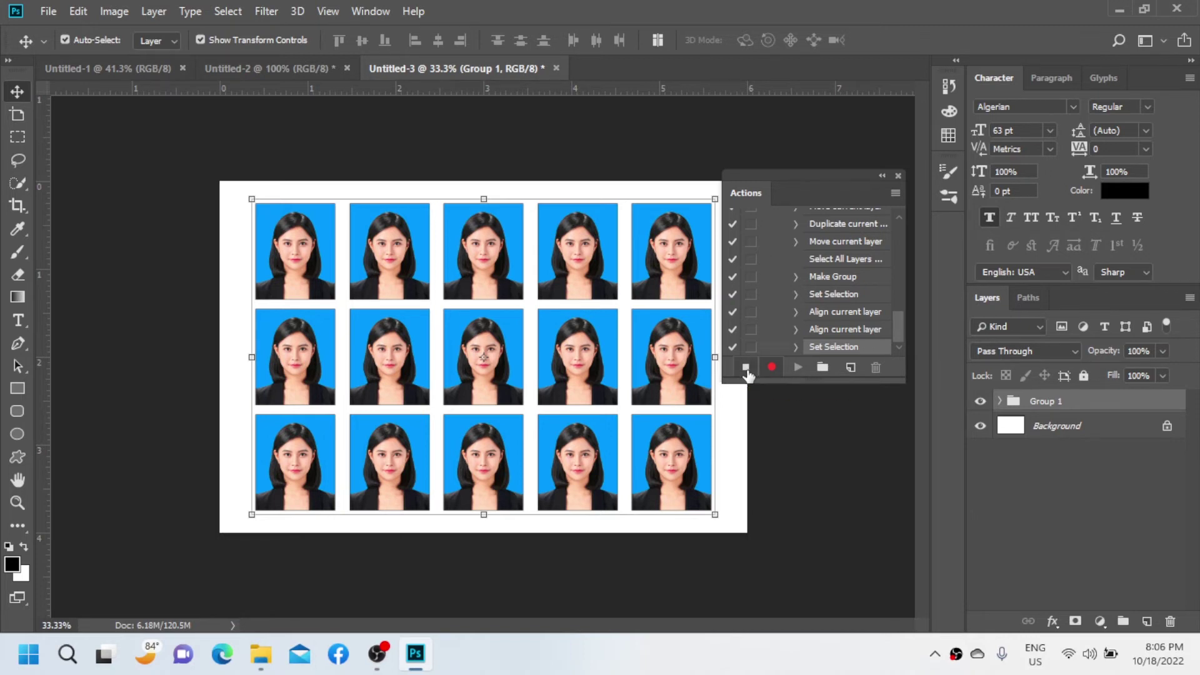
# Stop recording the Passport Photo action and select it in the Actions panel.
pyautogui.click(746, 369)
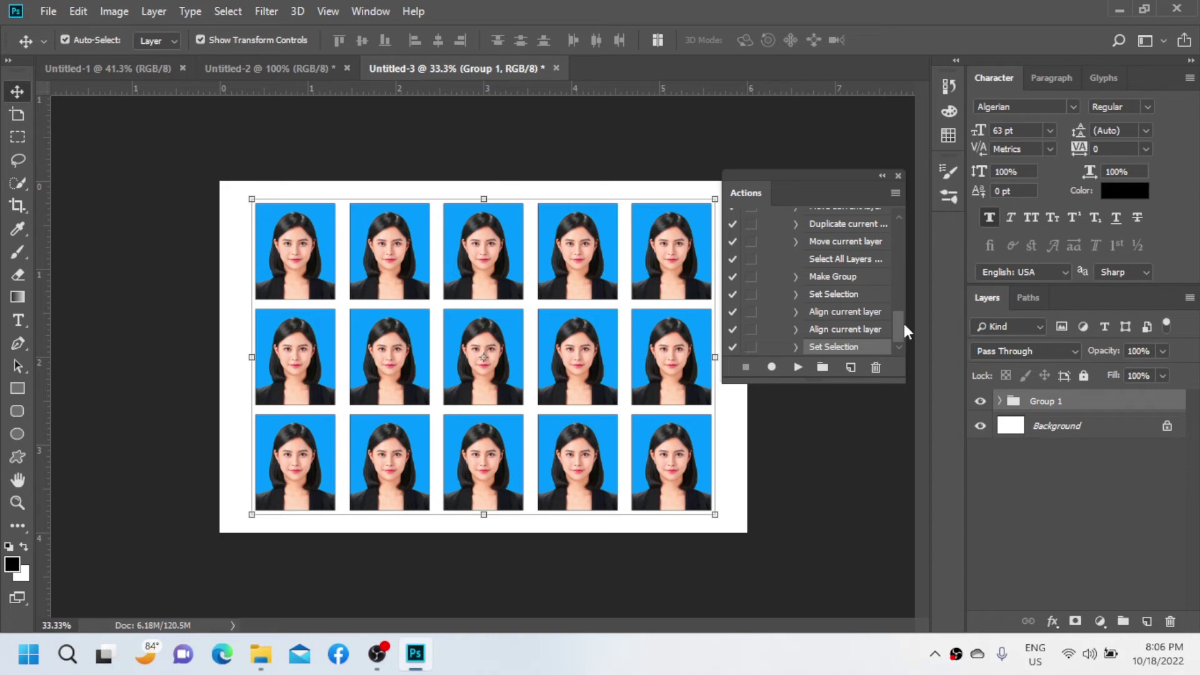
pyautogui.moveTo(904, 323); pyautogui.dragTo(898, 231)
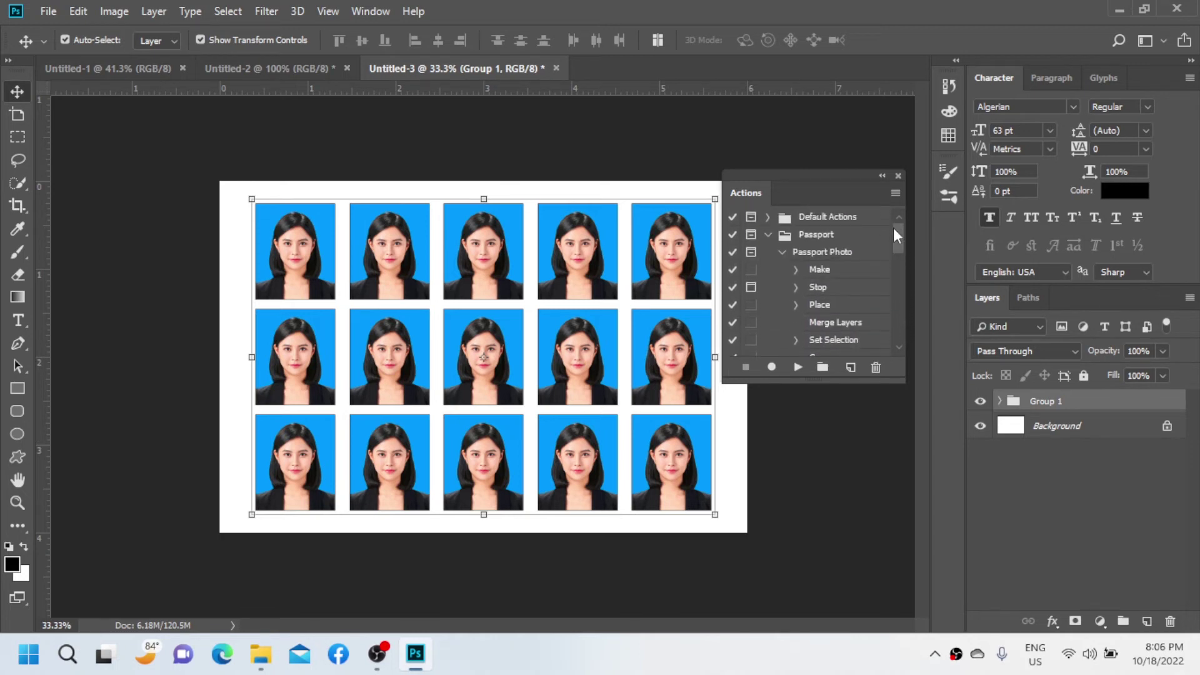
pyautogui.click(844, 253)
pyautogui.moveTo(902, 240); pyautogui.dragTo(894, 371)
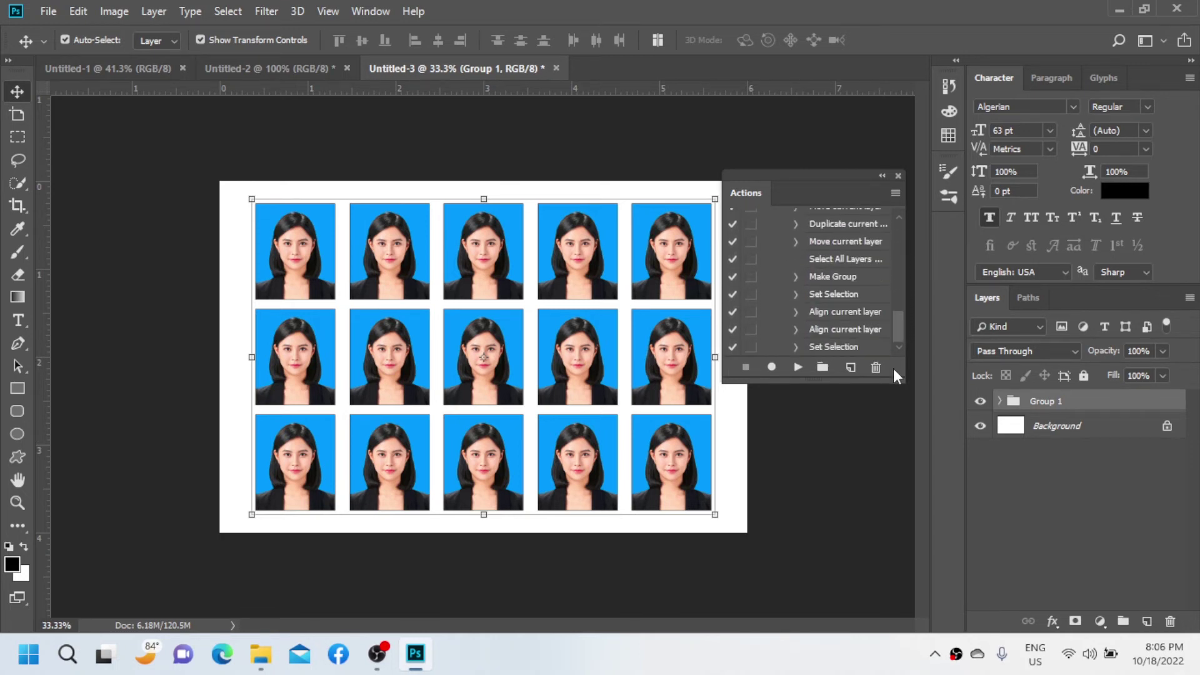
# Close the Untitled-3 grid and Untitled-2 photo documents, answering both save prompts.
pyautogui.click(555, 68)
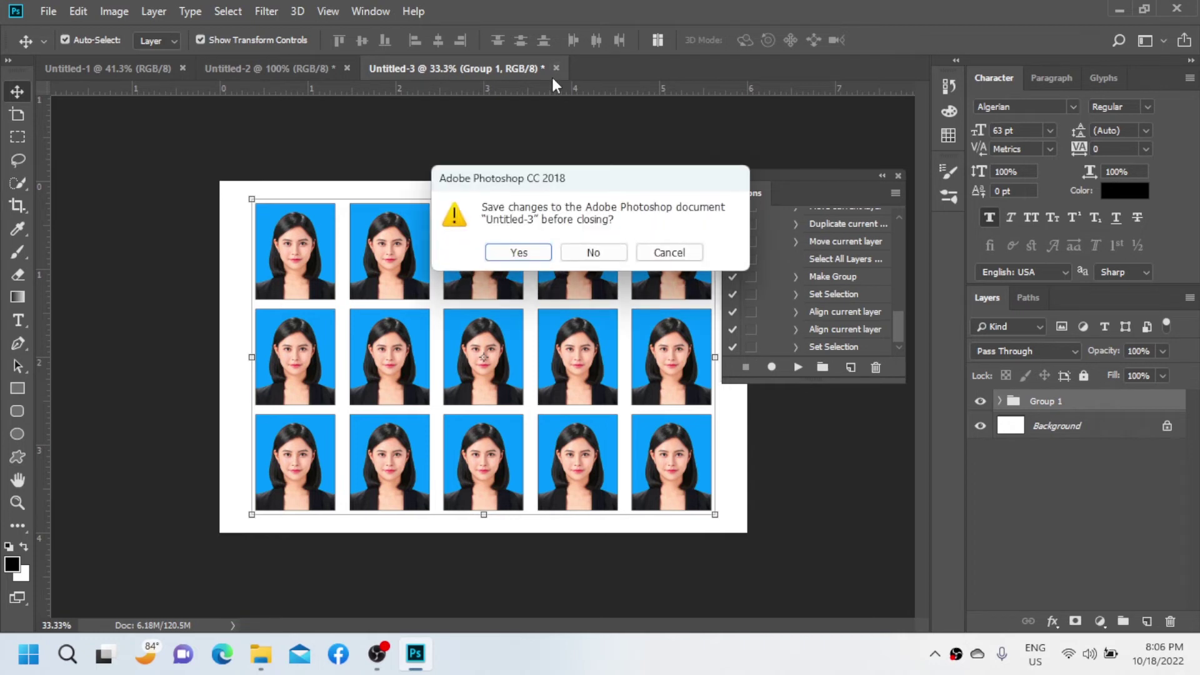
pyautogui.click(582, 249)
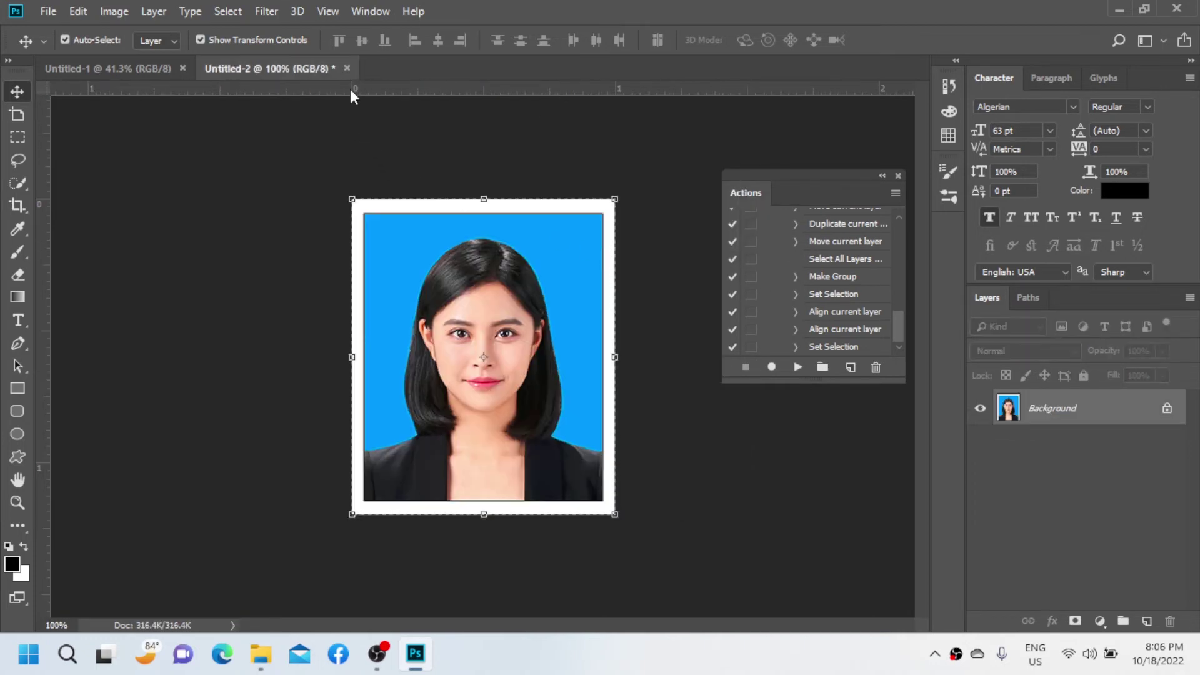
pyautogui.click(347, 68)
pyautogui.click(590, 260)
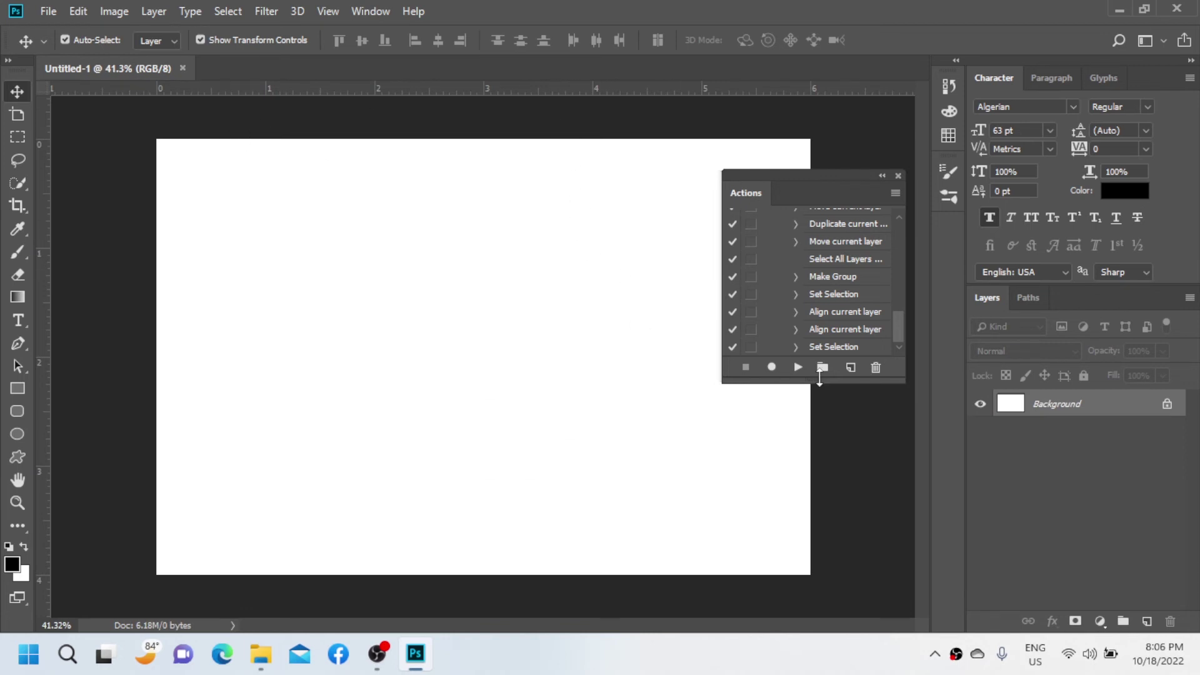
pyautogui.moveTo(899, 335); pyautogui.dragTo(902, 250)
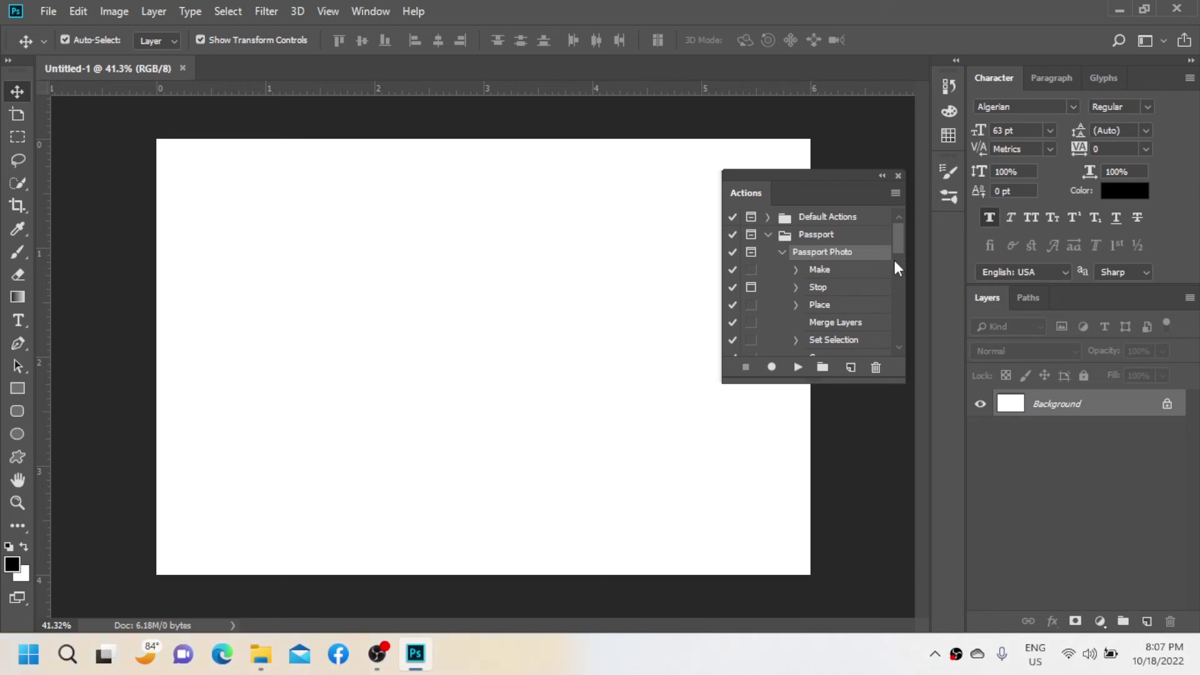
pyautogui.moveTo(900, 246)
pyautogui.mouseDown()
pyautogui.moveTo(906, 262)
pyautogui.moveTo(909, 238)
pyautogui.mouseUp()
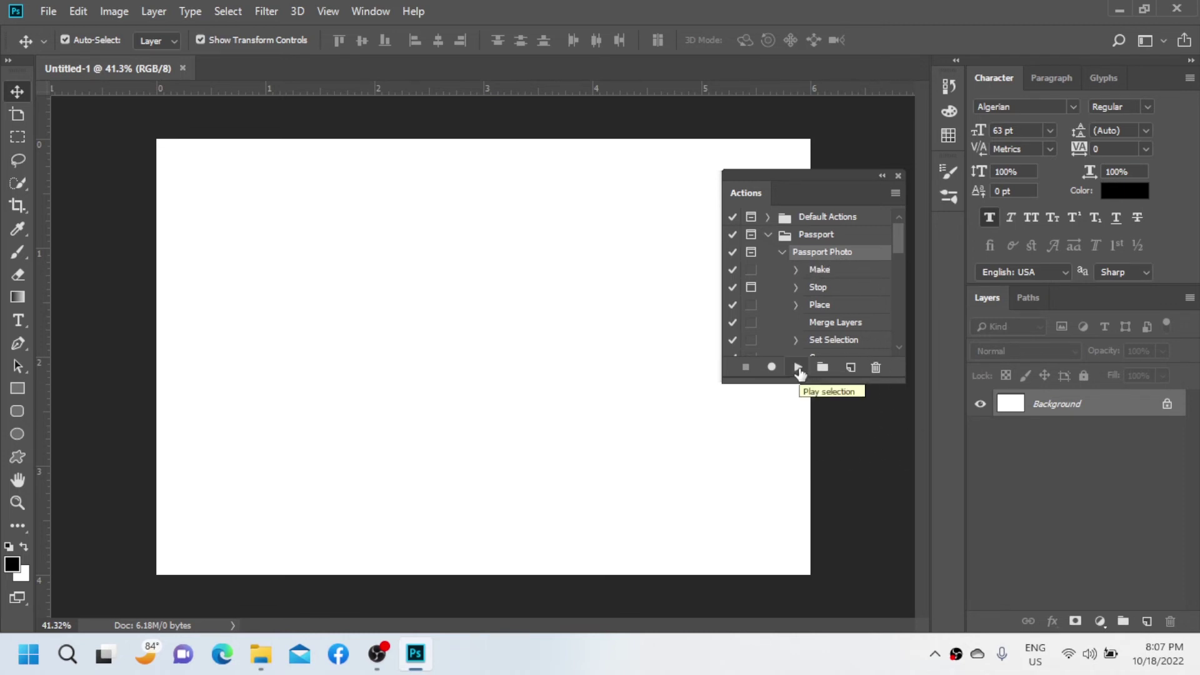
# Play the Passport Photo action, dismiss its Plz message, then place and commit the pp2 photo.
pyautogui.click(799, 368)
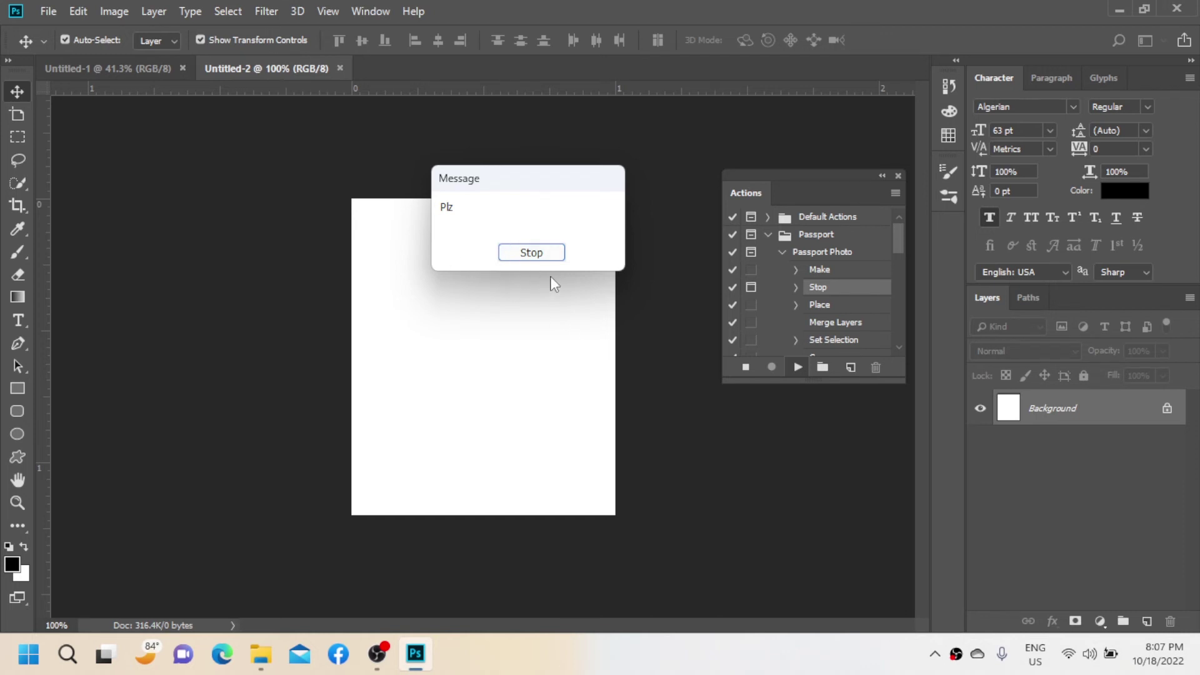
pyautogui.click(550, 255)
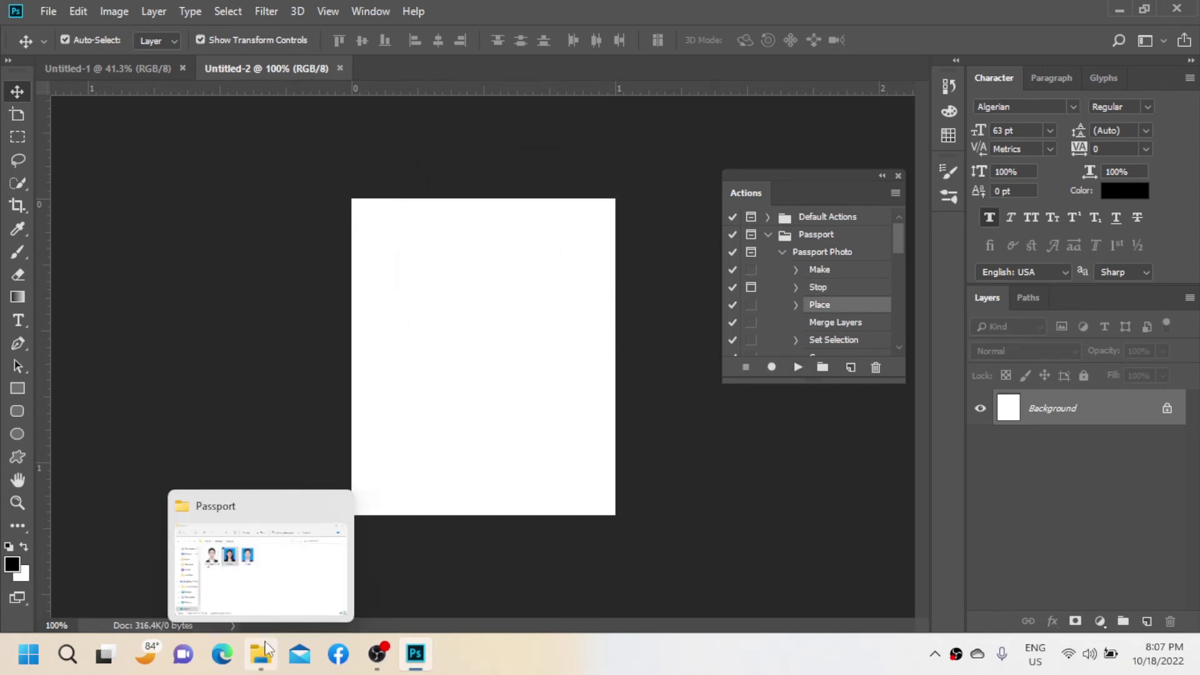
pyautogui.click(261, 654)
pyautogui.click(967, 373)
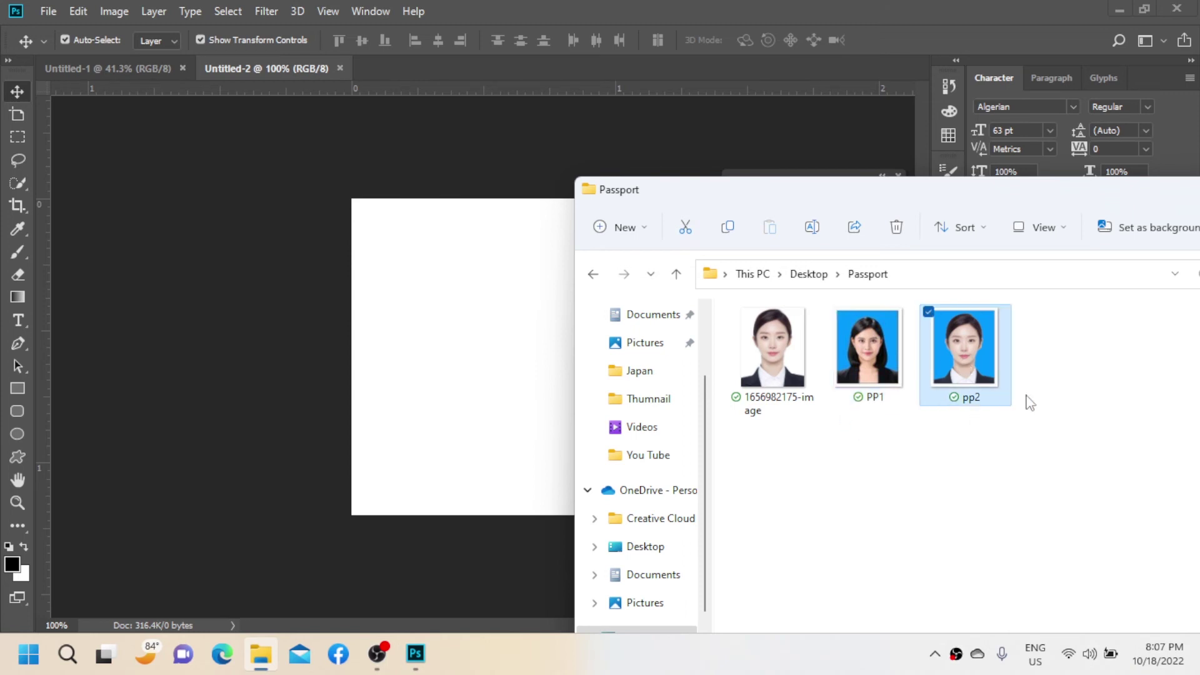
pyautogui.moveTo(971, 359); pyautogui.dragTo(477, 412)
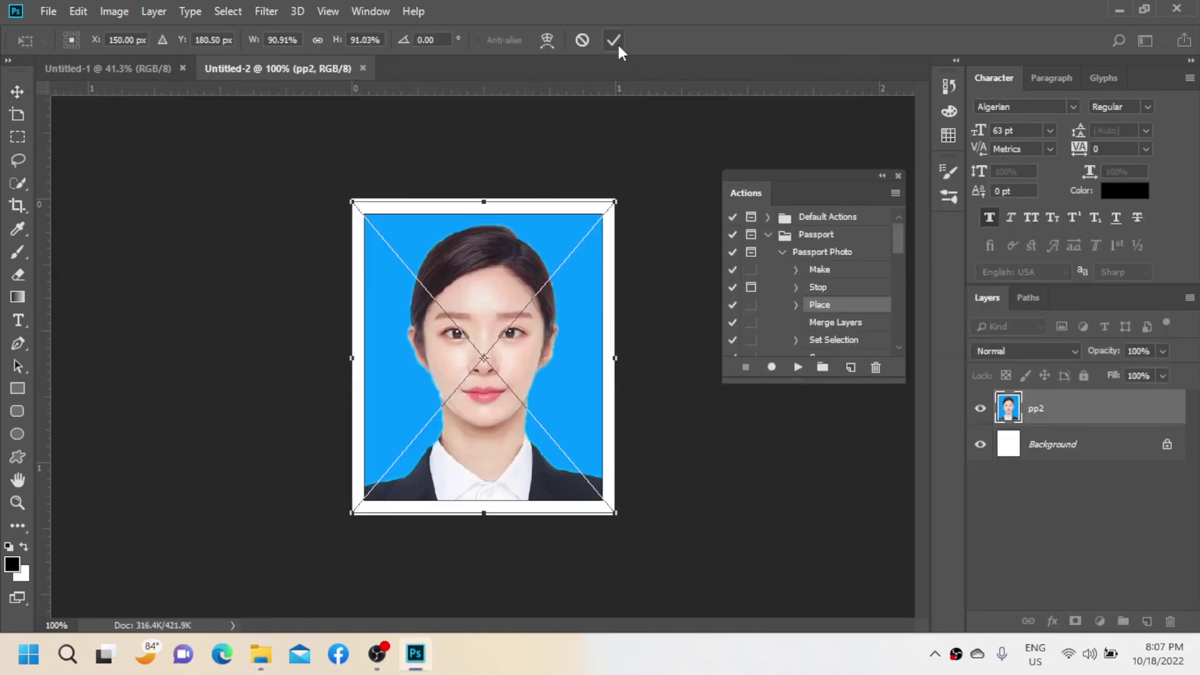
pyautogui.click(615, 41)
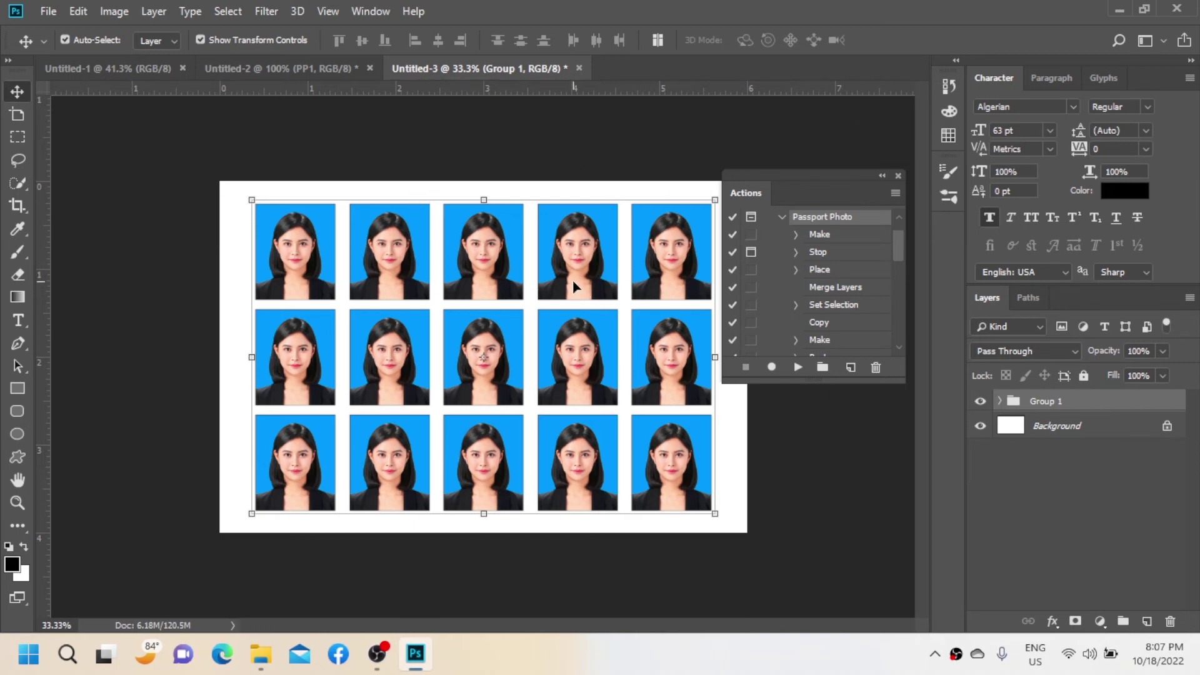
pyautogui.click(285, 69)
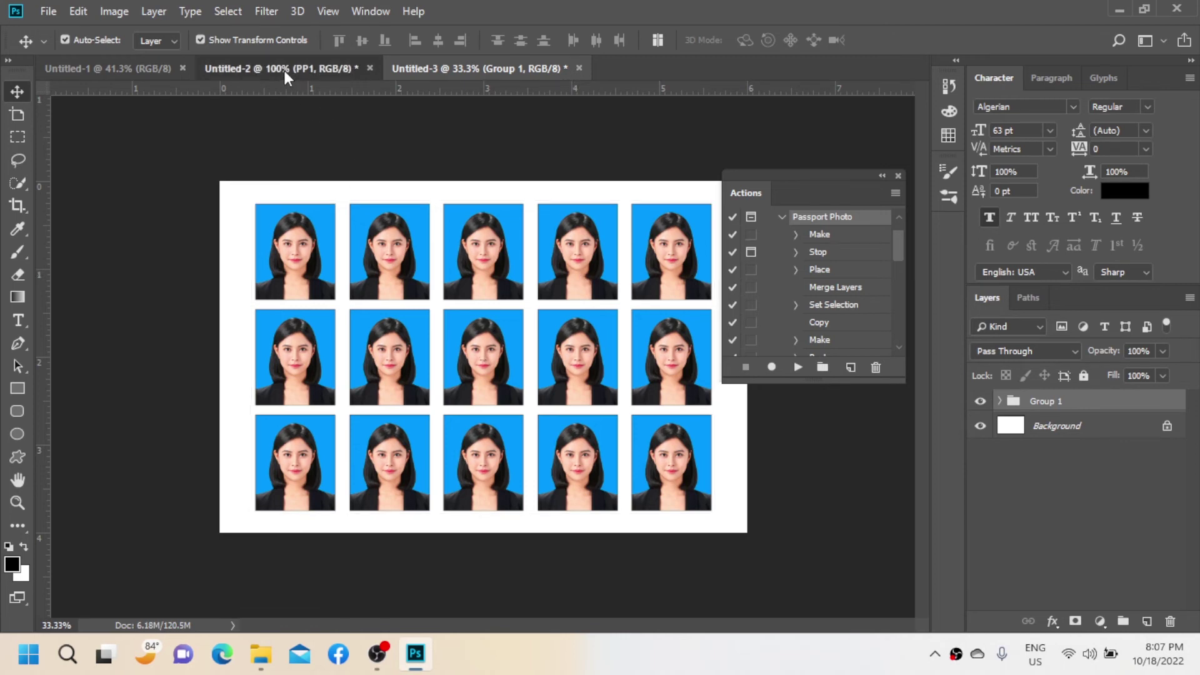
pyautogui.click(464, 70)
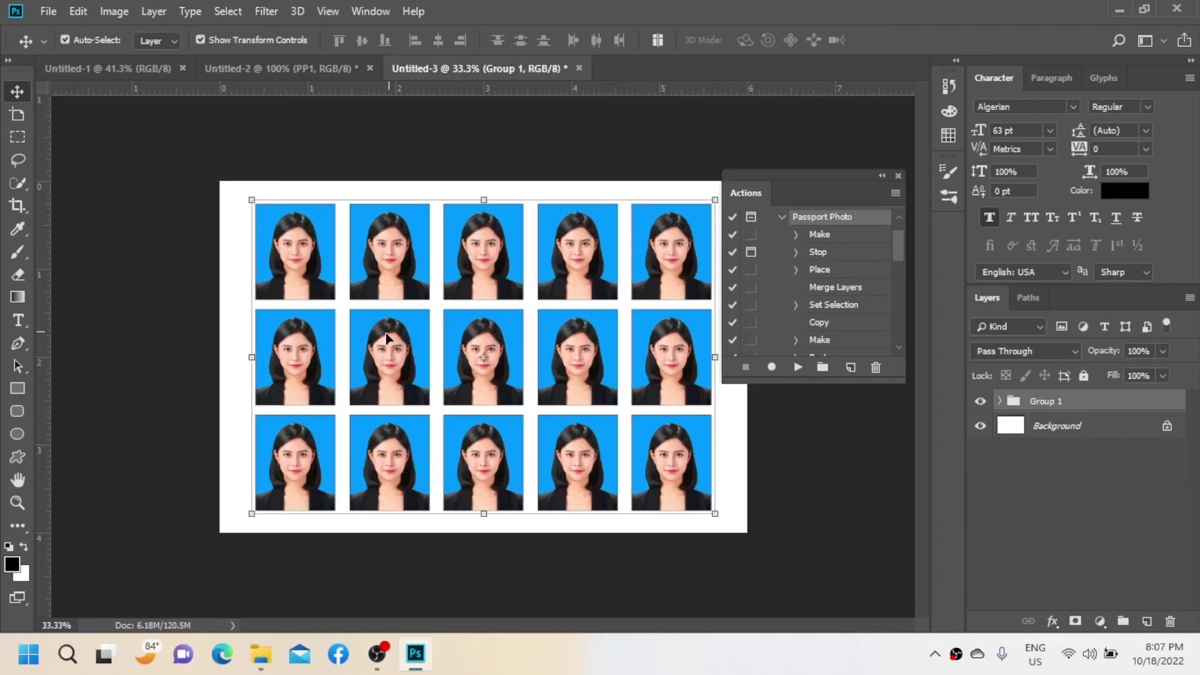
pyautogui.click(259, 667)
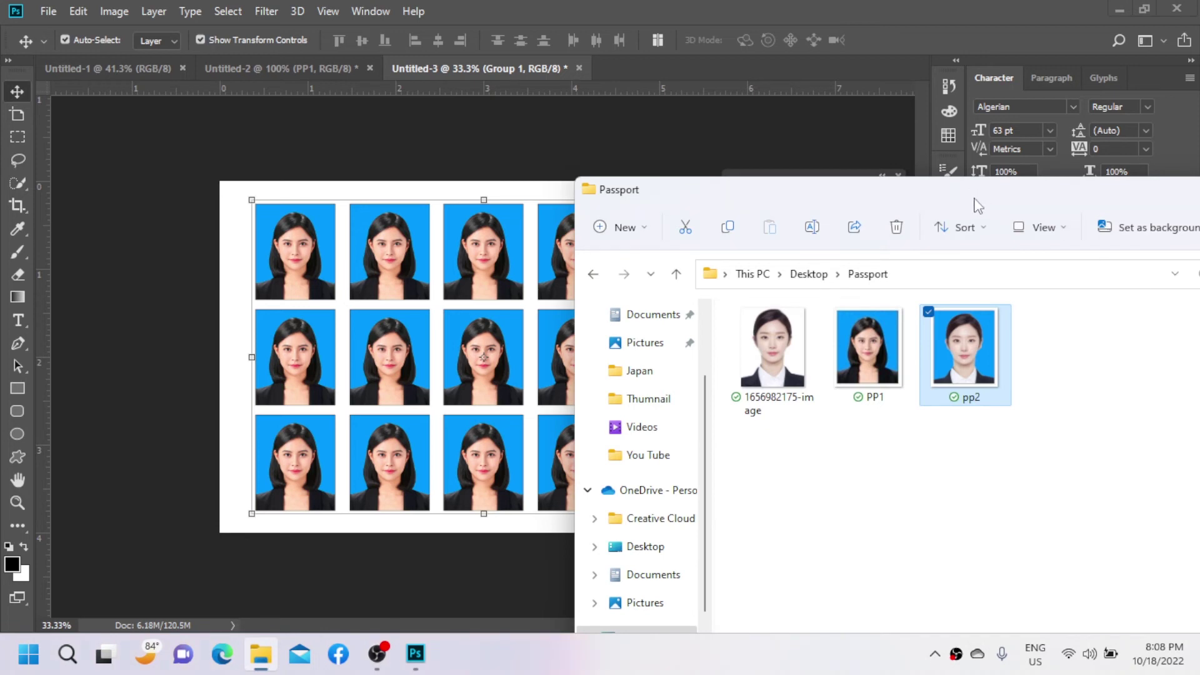
pyautogui.moveTo(972, 201); pyautogui.dragTo(995, 155)
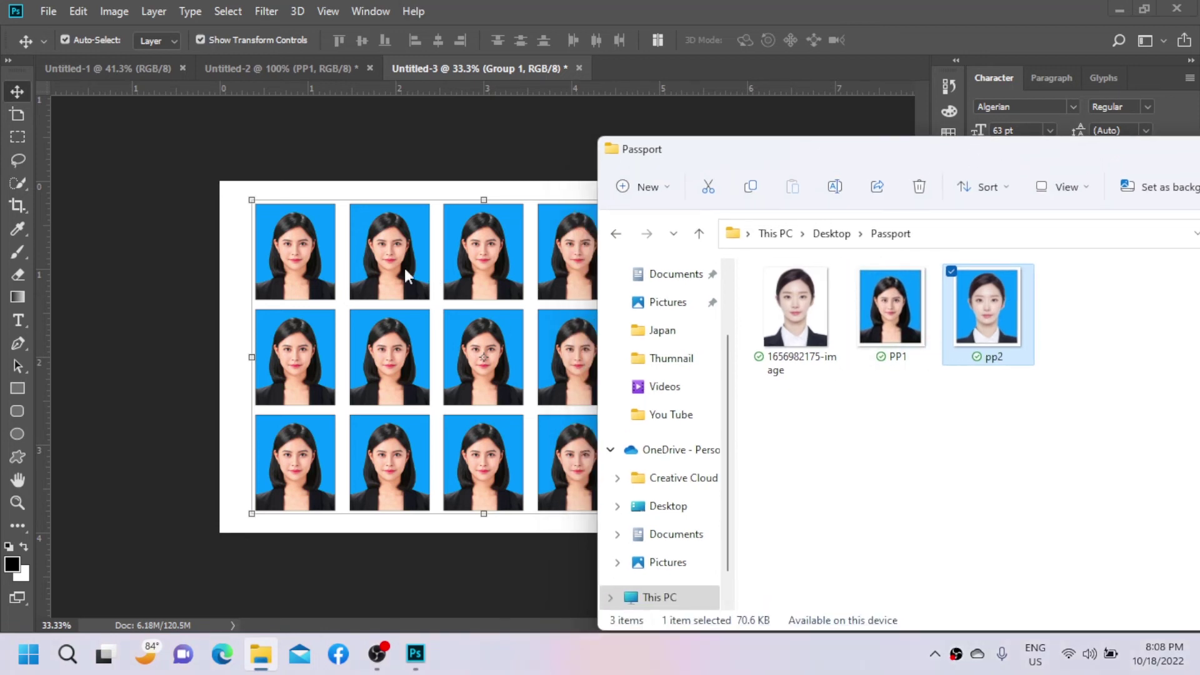
pyautogui.click(445, 72)
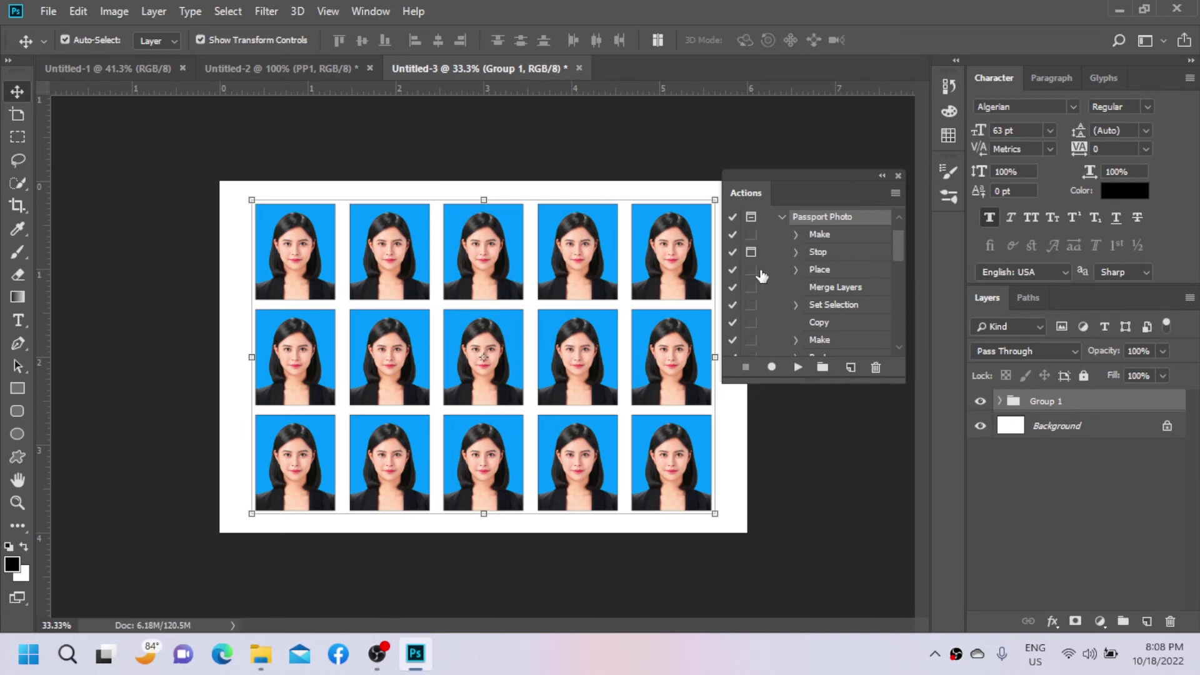
pyautogui.click(843, 277)
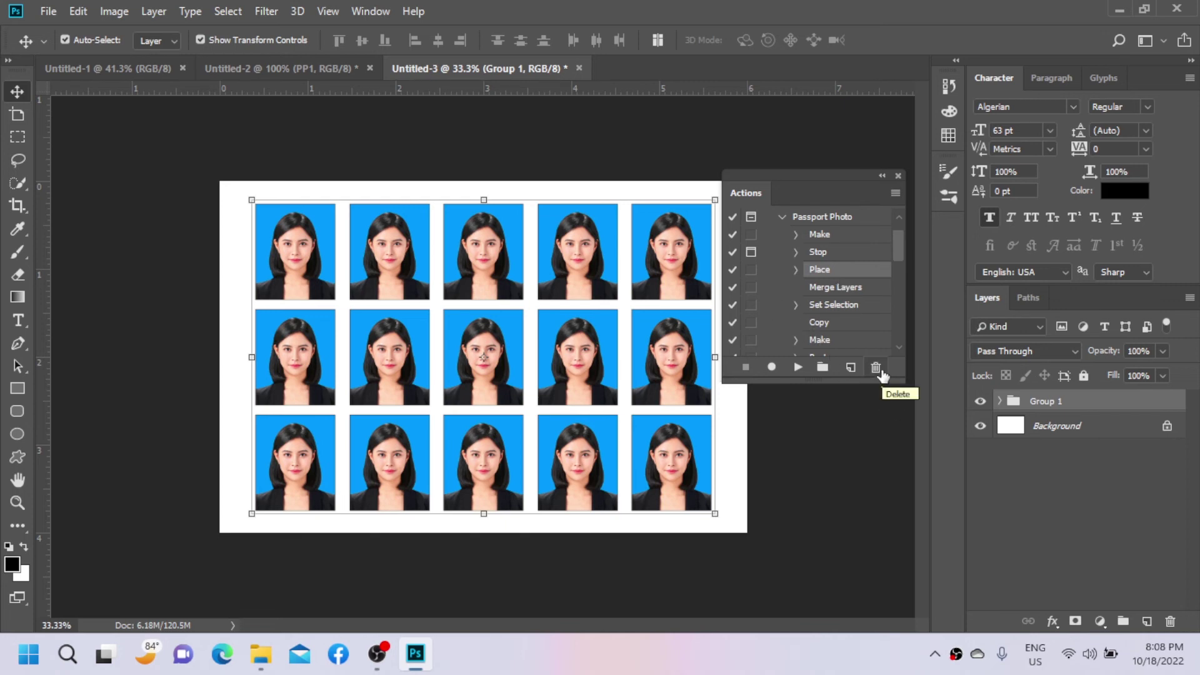
# Delete the action's Place step, close Untitled-3 and Untitled-2 unsaved, and replay Passport Photo.
pyautogui.click(876, 368)
pyautogui.click(500, 252)
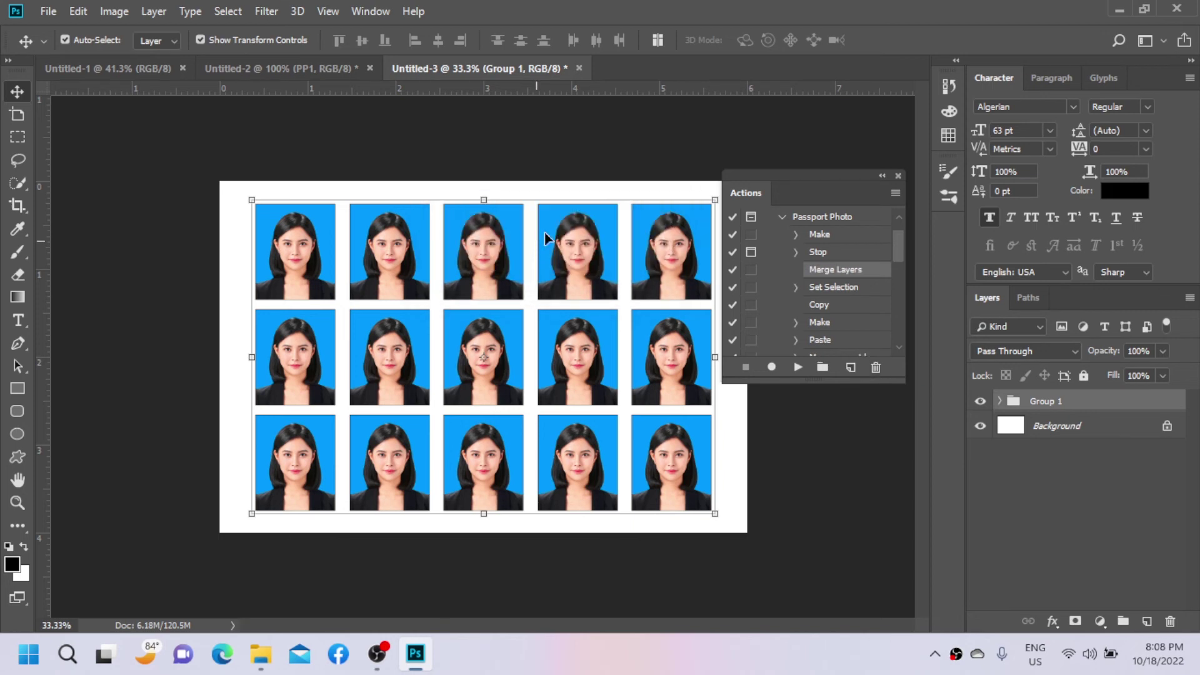
pyautogui.click(579, 68)
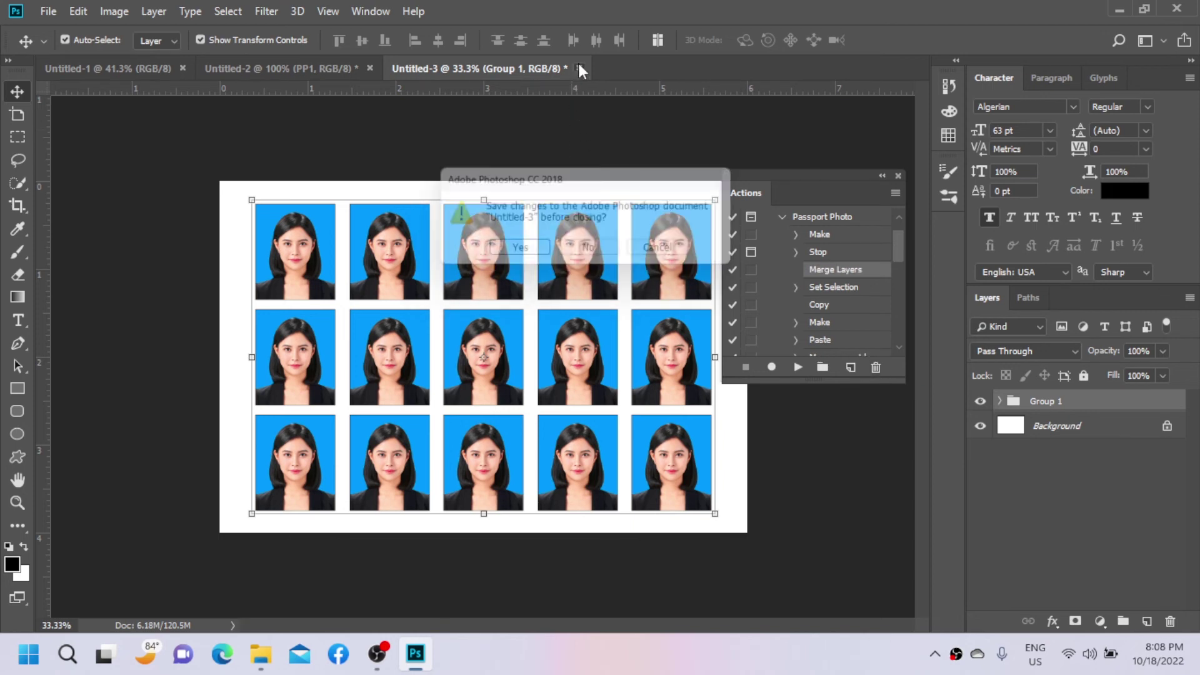
pyautogui.click(592, 253)
pyautogui.click(370, 69)
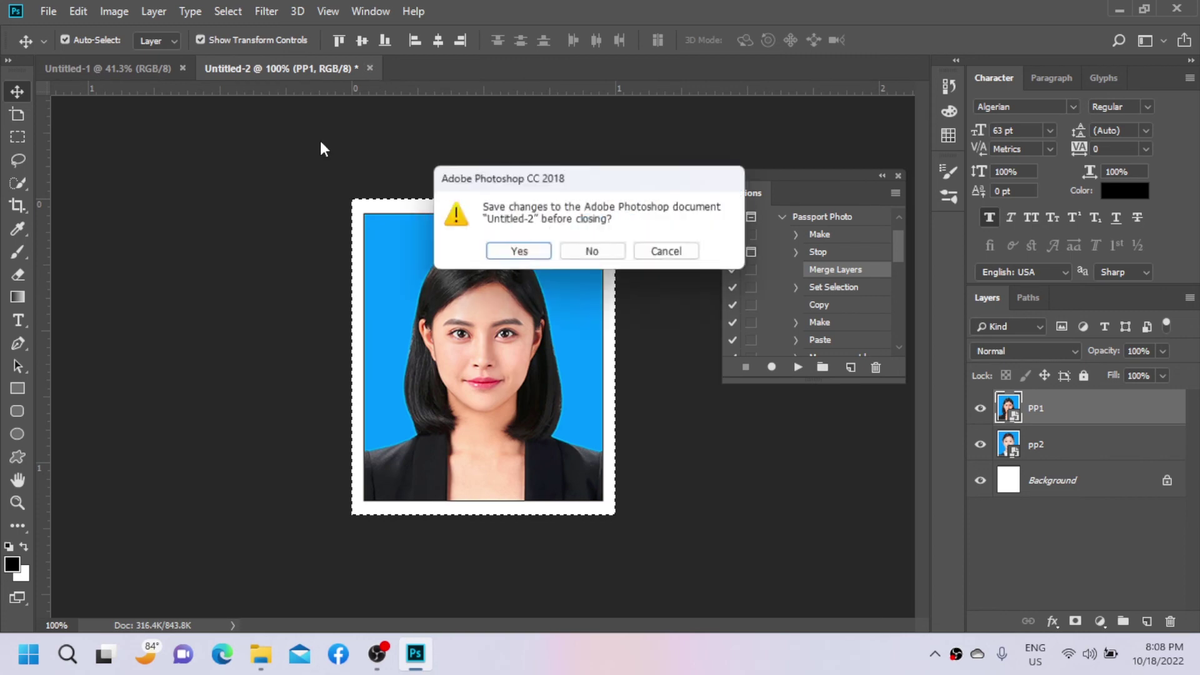
pyautogui.click(610, 253)
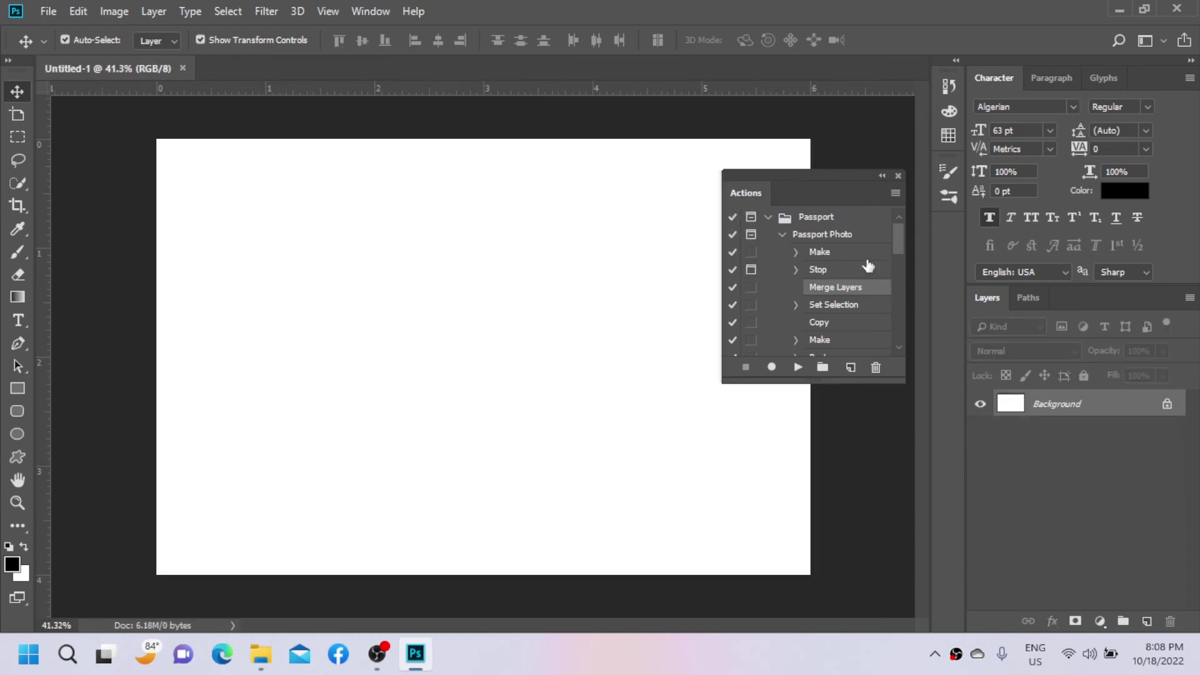
pyautogui.click(839, 253)
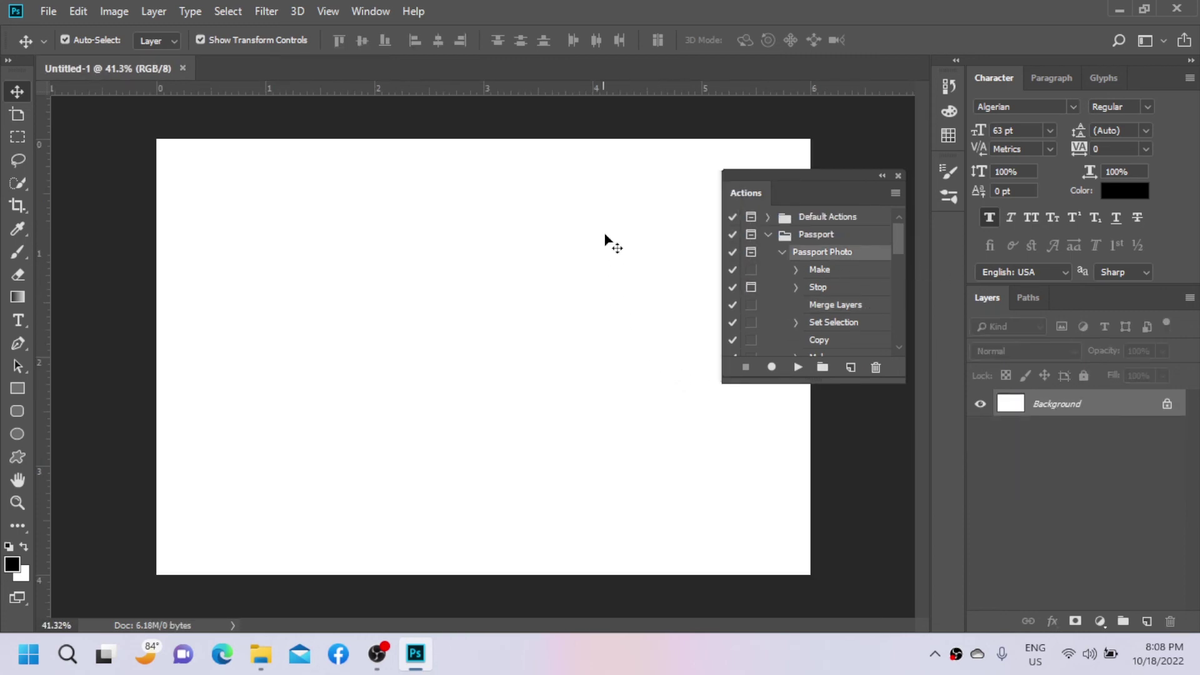
pyautogui.click(798, 367)
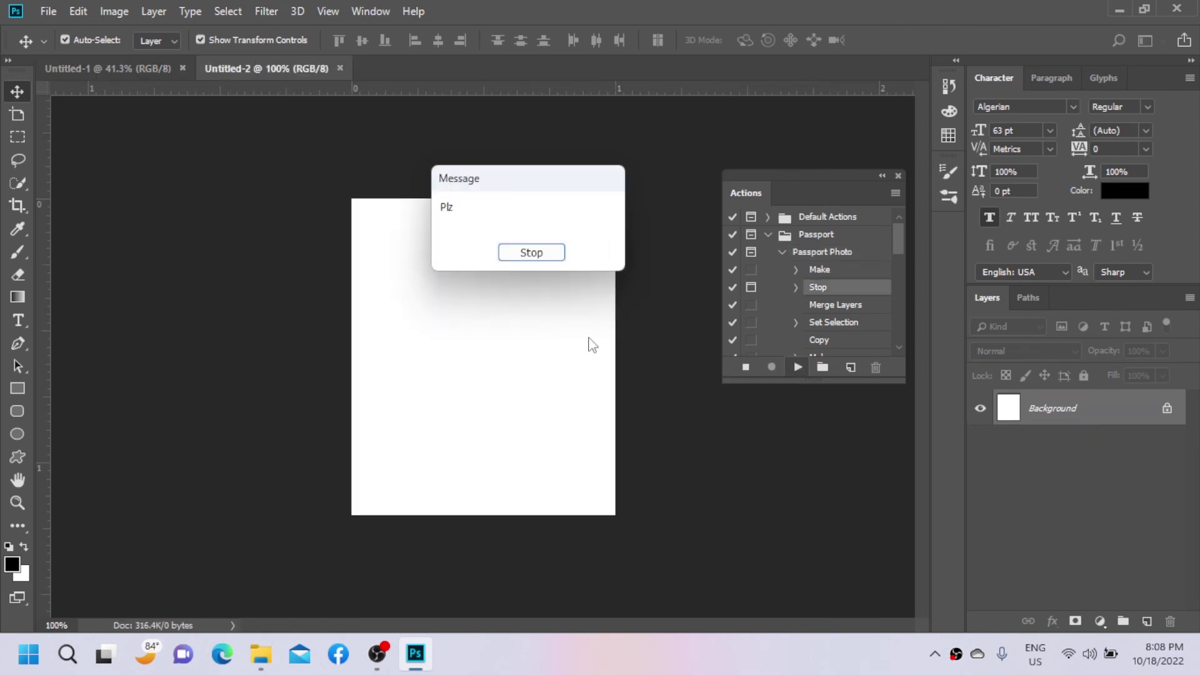
# Dismiss the Plz message, place and commit pp2, resume the action, and deselect Group 1.
pyautogui.click(531, 253)
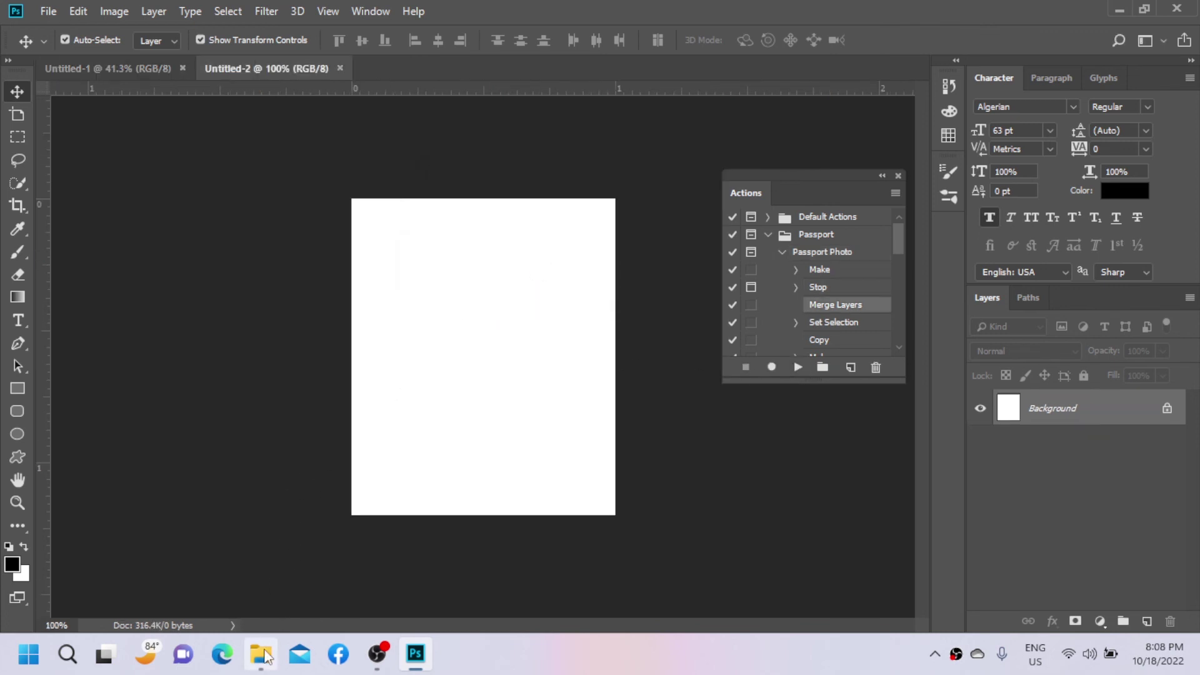
pyautogui.click(260, 654)
pyautogui.moveTo(1007, 355); pyautogui.dragTo(456, 378)
pyautogui.click(614, 41)
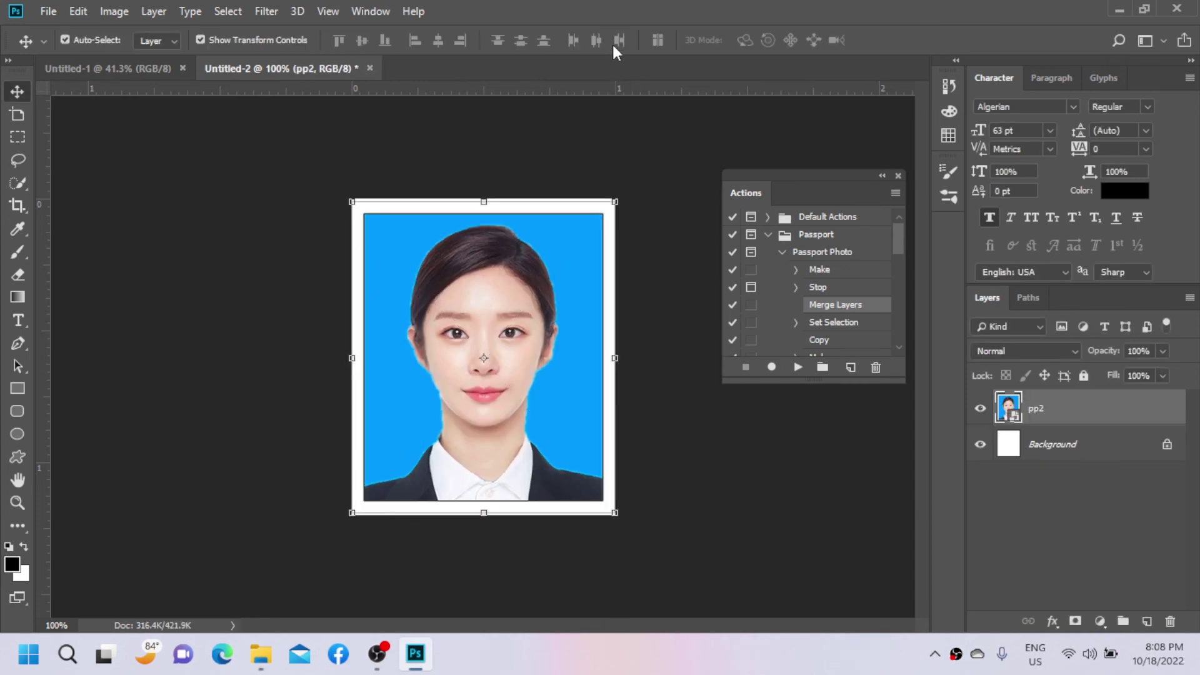
pyautogui.click(794, 369)
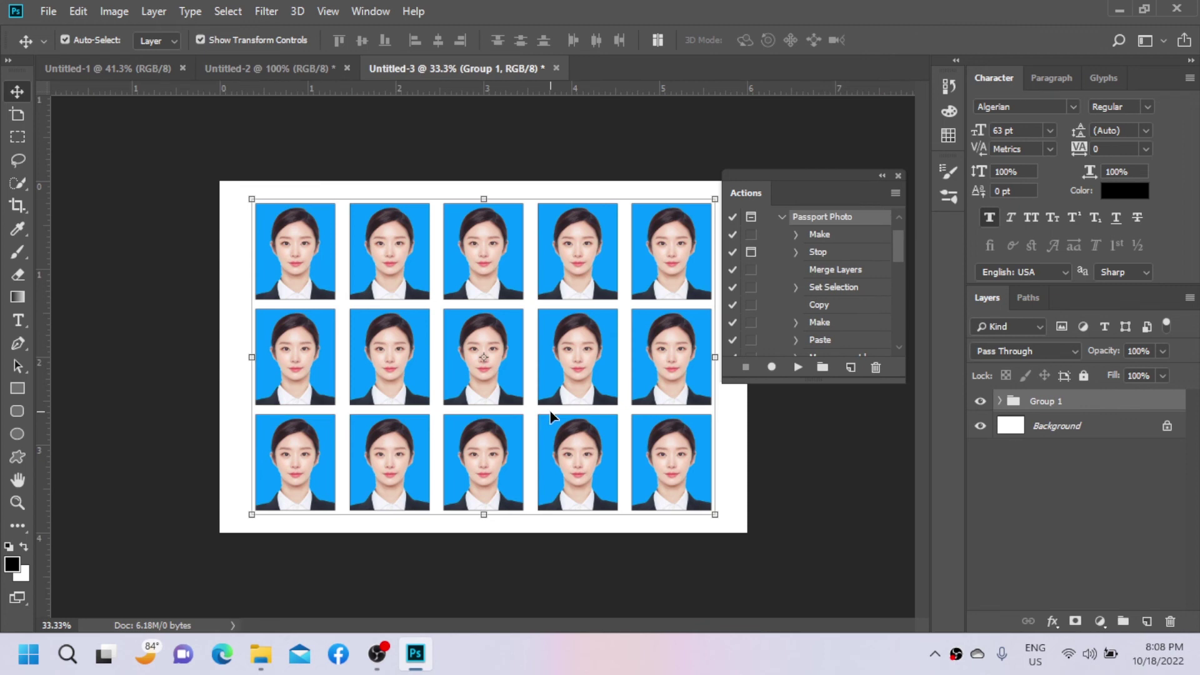
pyautogui.click(580, 162)
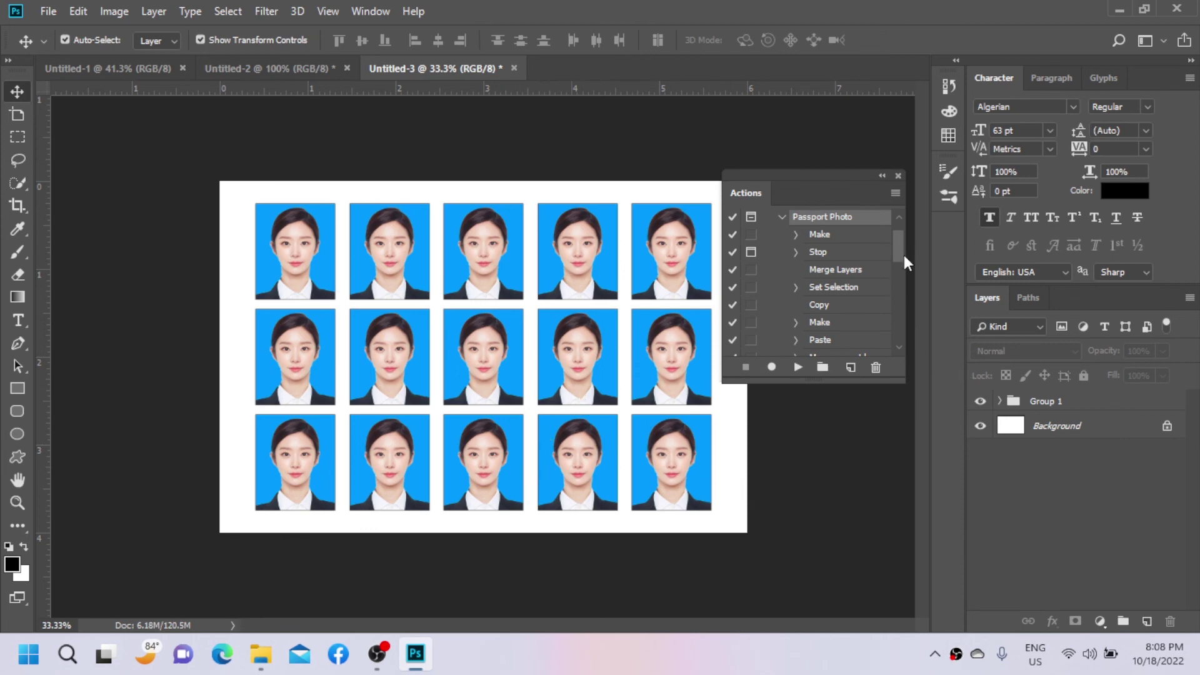
# Toggle the disclosure arrow beside Passport Photo until its steps are hidden.
pyautogui.moveTo(901, 250)
pyautogui.mouseDown()
pyautogui.moveTo(899, 289)
pyautogui.moveTo(894, 245)
pyautogui.mouseUp()
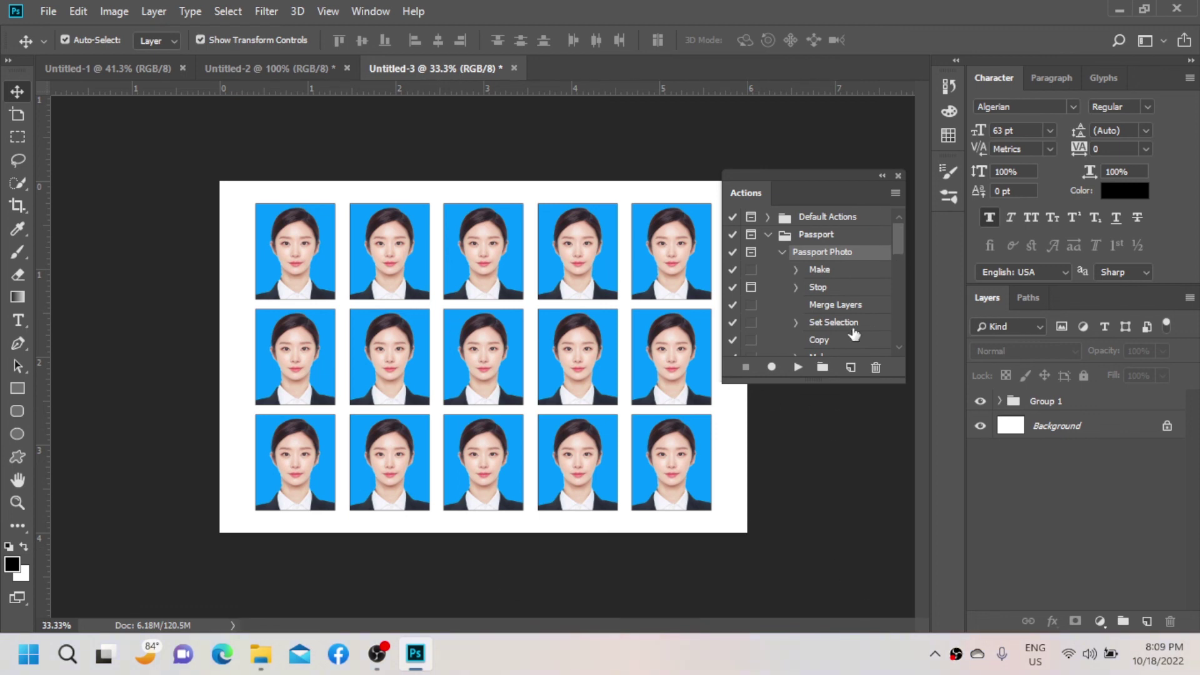
pyautogui.moveTo(894, 248); pyautogui.dragTo(895, 245)
pyautogui.click(781, 252)
pyautogui.click(782, 252)
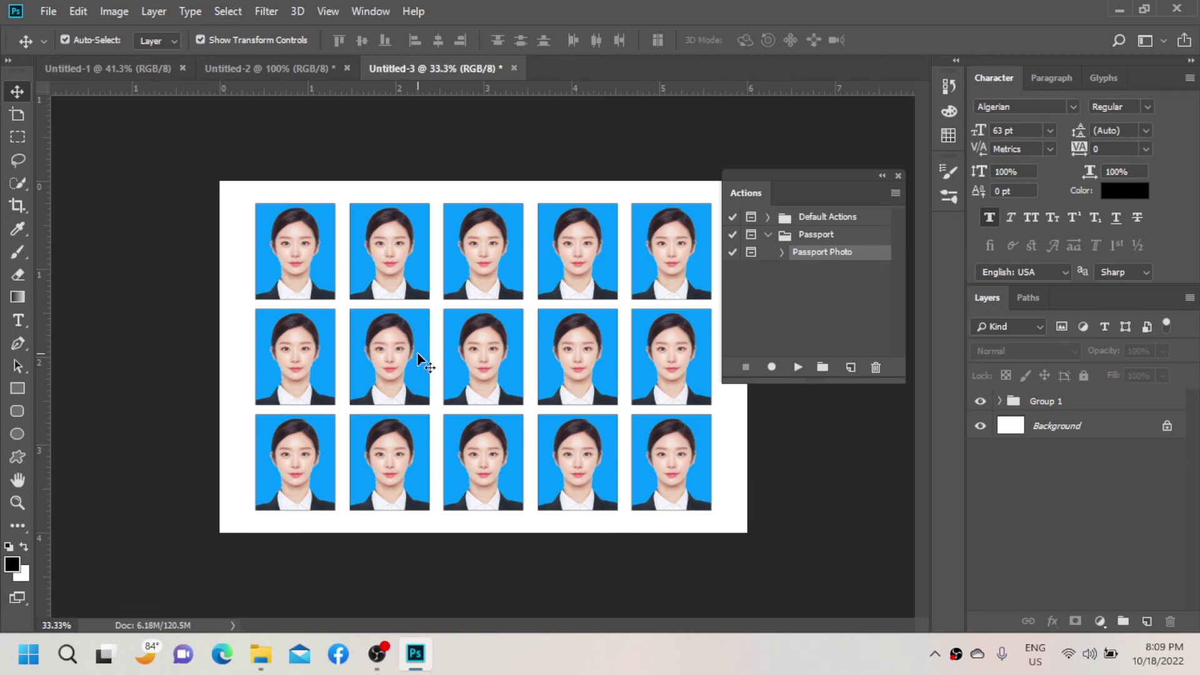
pyautogui.click(783, 253)
pyautogui.click(781, 253)
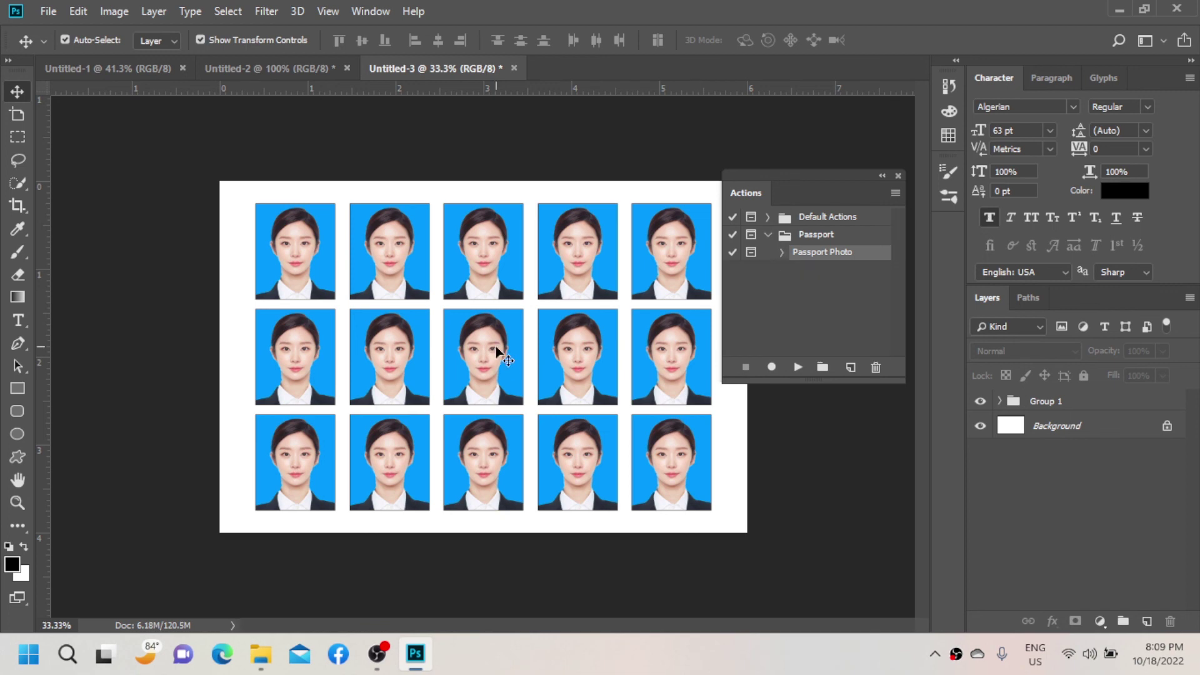